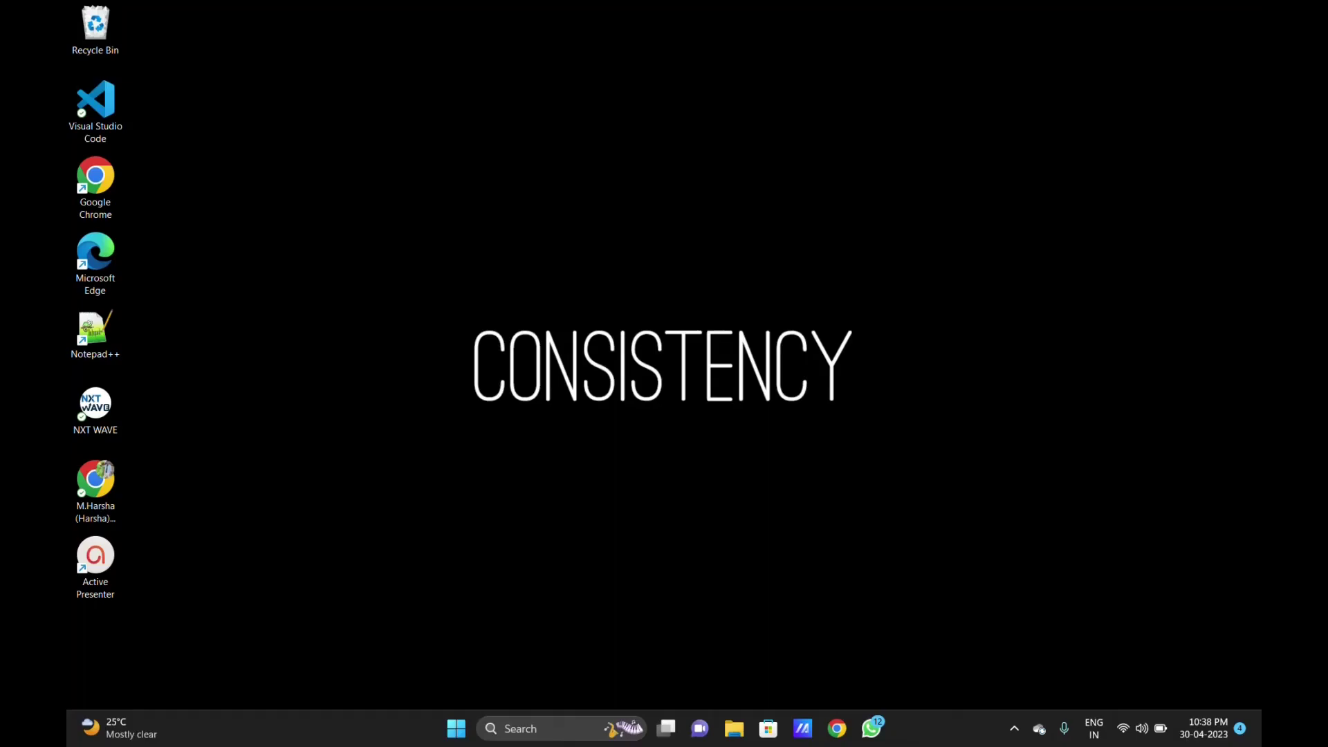
- Open a new Chrome window and run a Google search for 'jdk download'
double_click(102, 484)
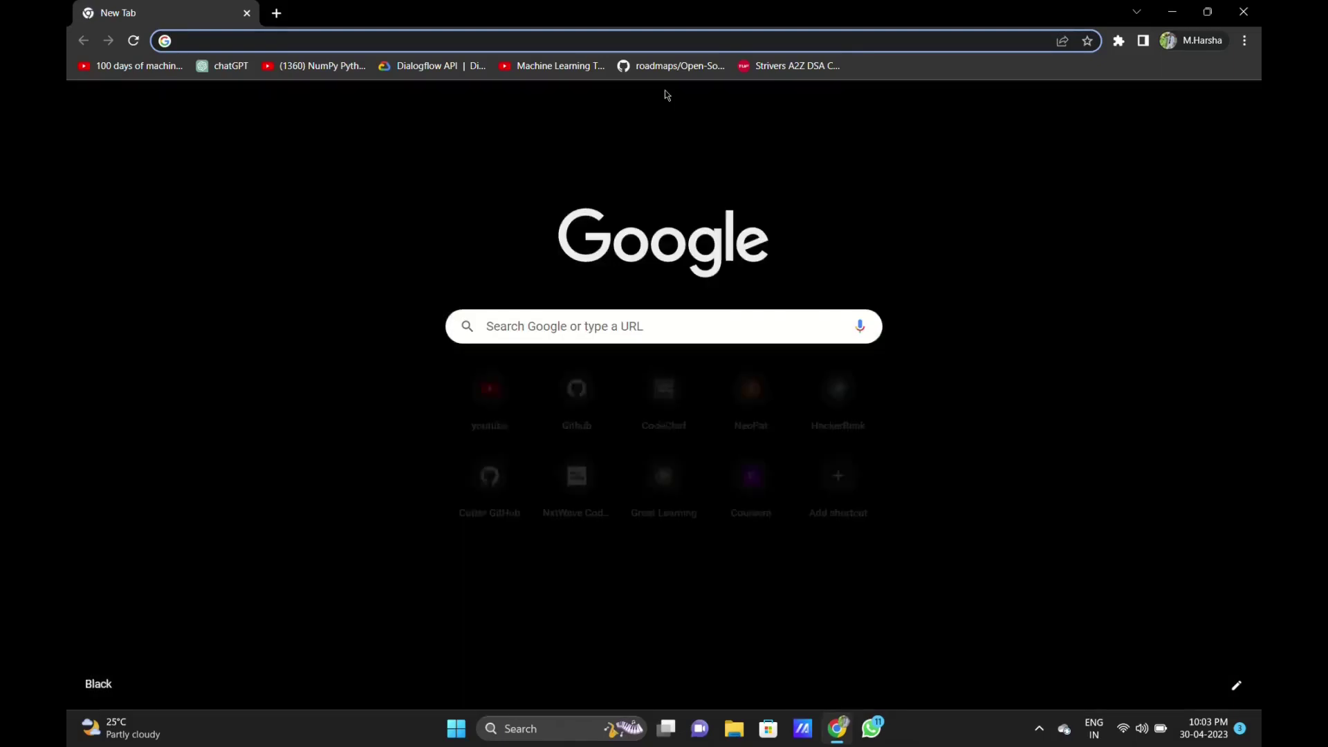
left_click(666, 41)
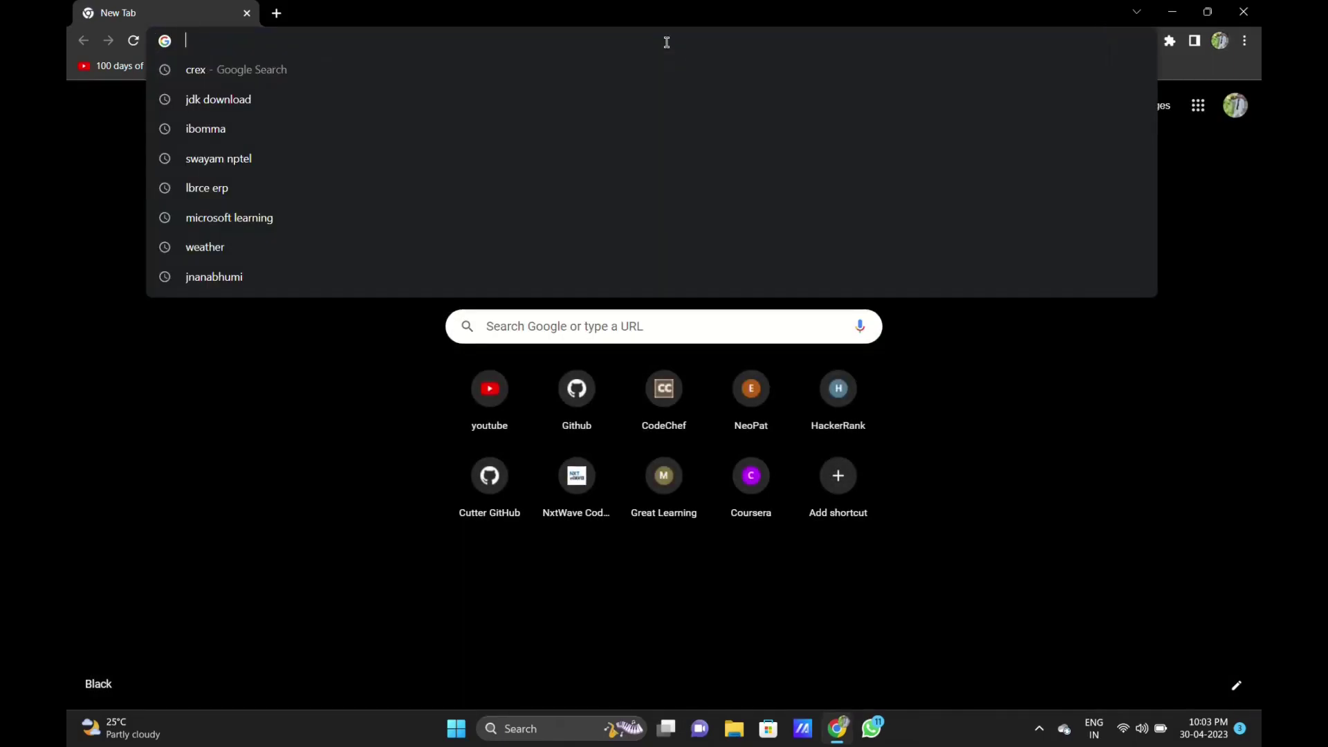
type("jdk")
key("BackSpace")
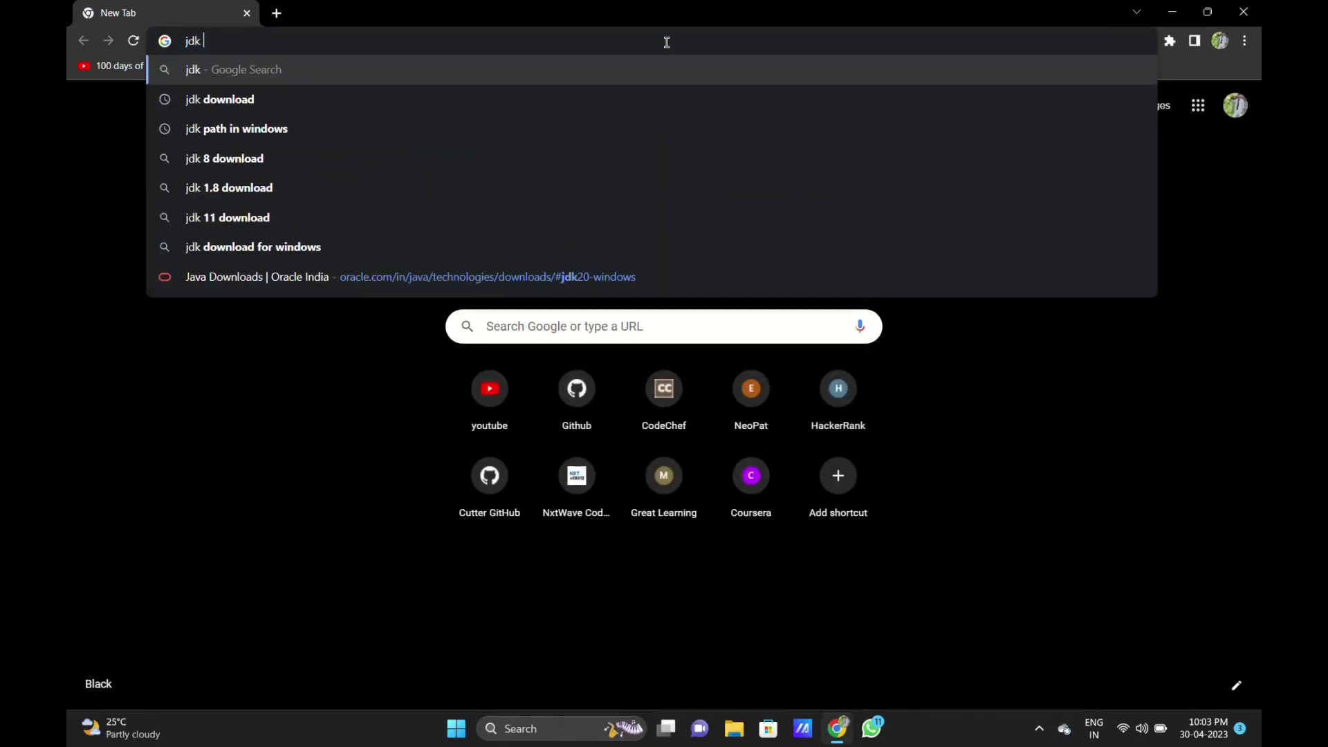
type("downloa")
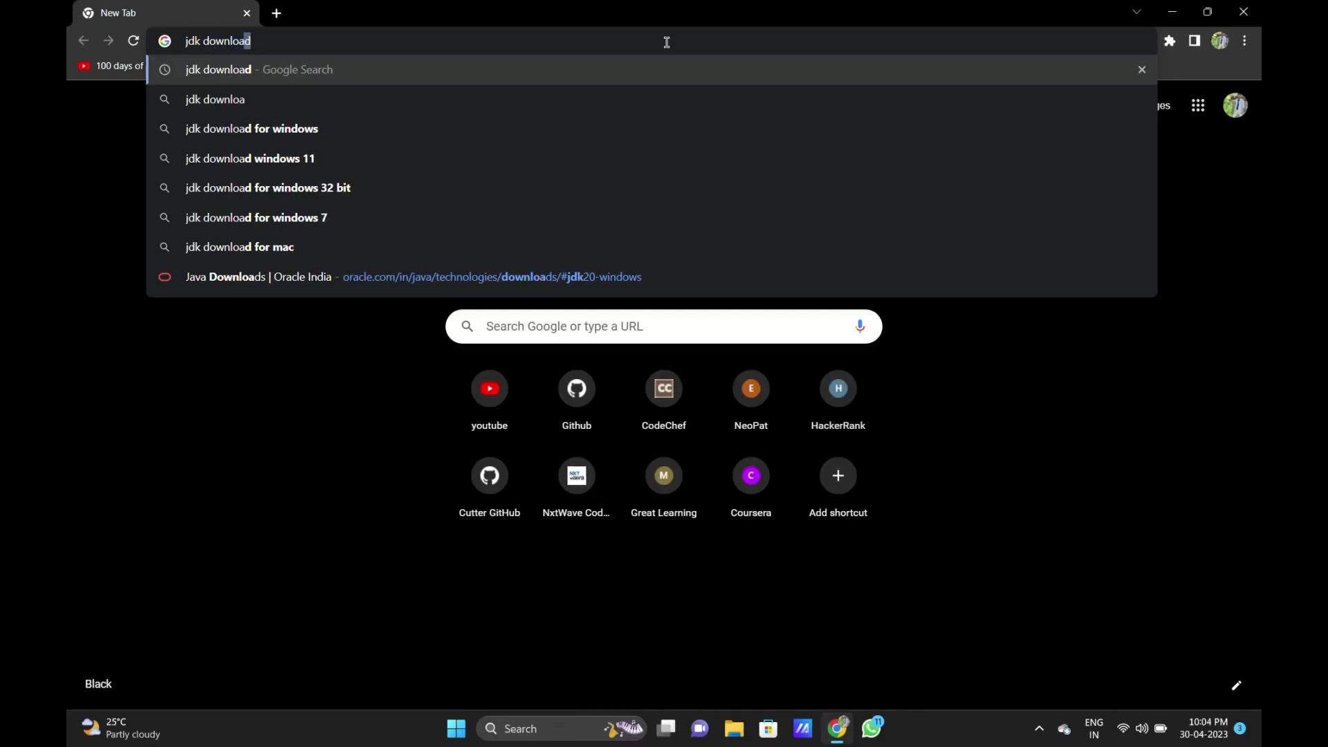
type("d")
key("Return")
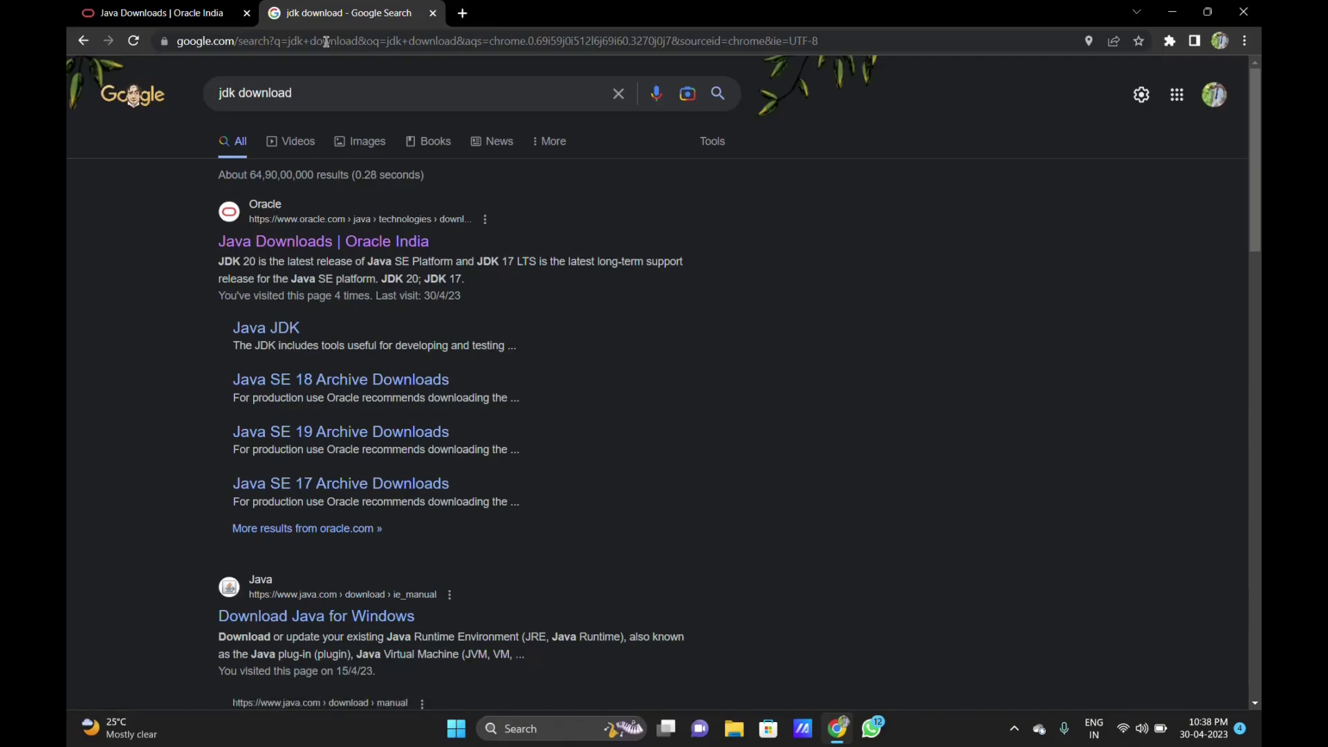
- Open Oracle's Java Downloads page and download the JDK 20 Windows x64 installer (.exe)
left_click(329, 247)
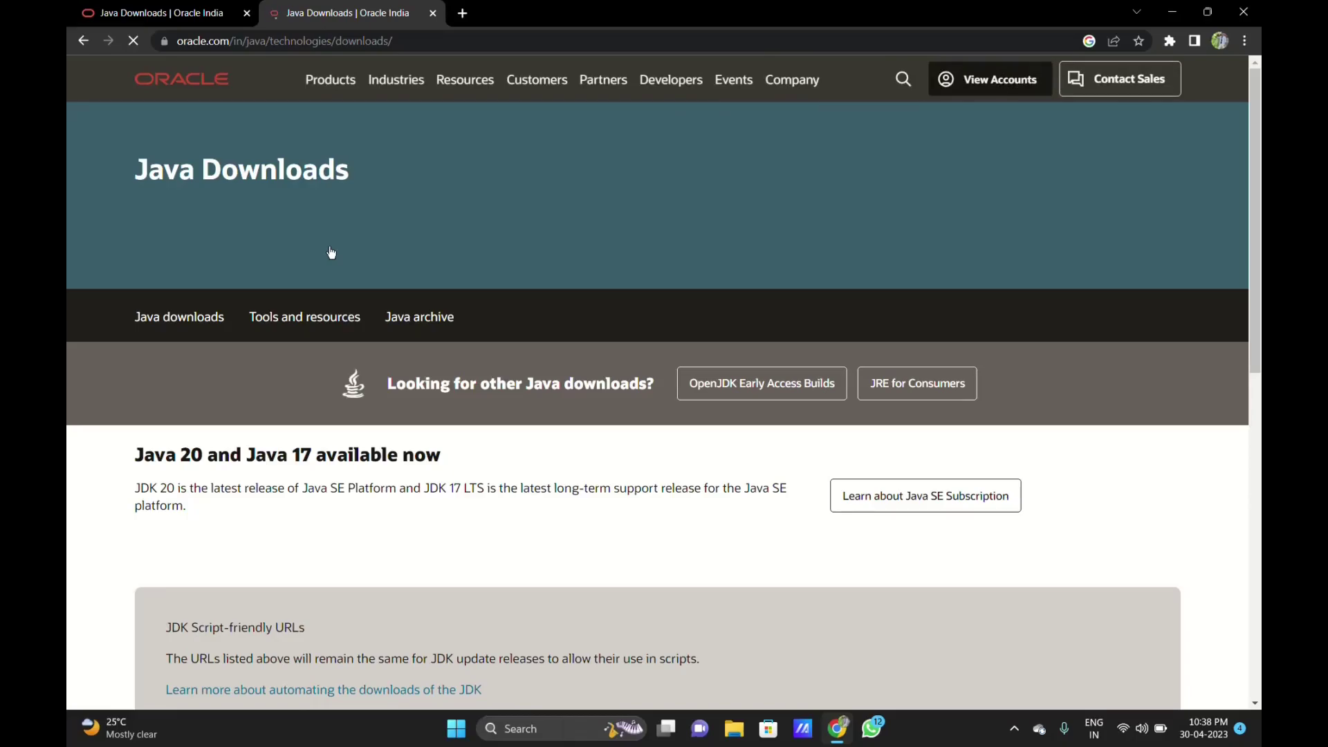
scroll(389, 361, "down", 2)
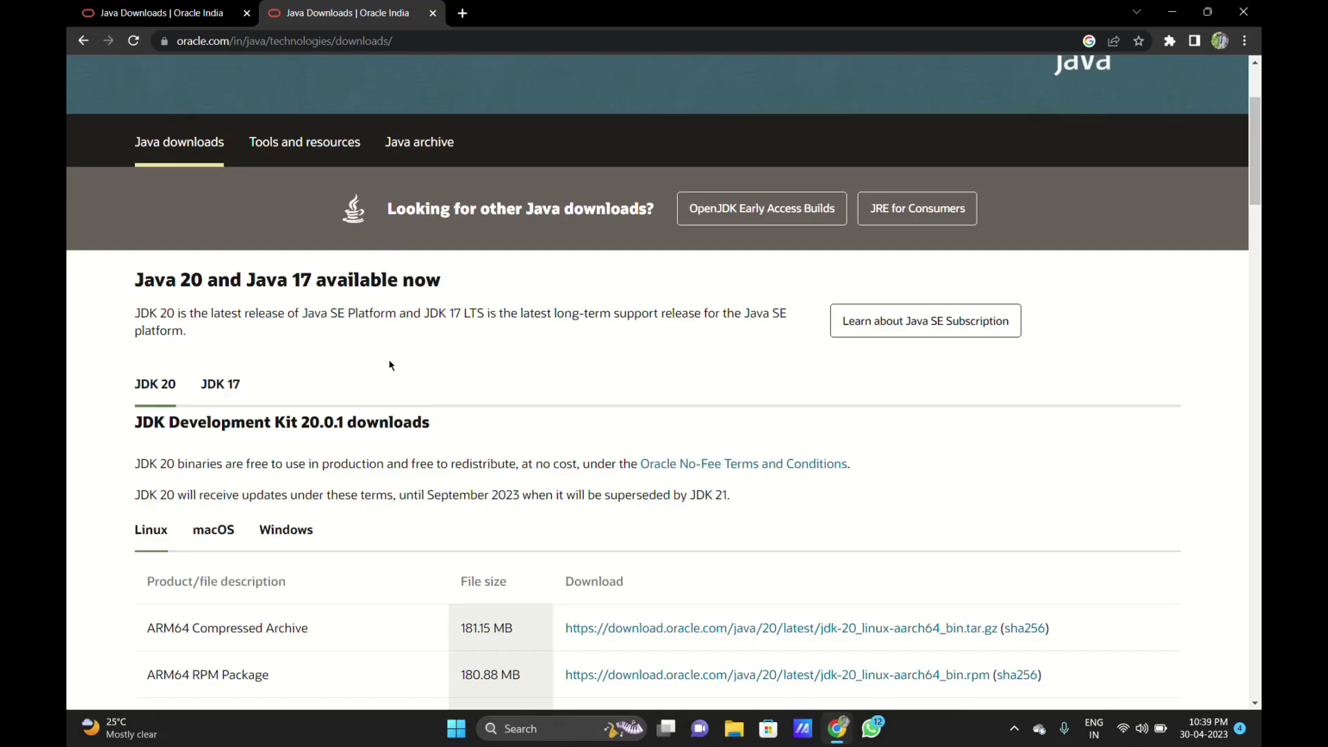
scroll(390, 366, "down", 2)
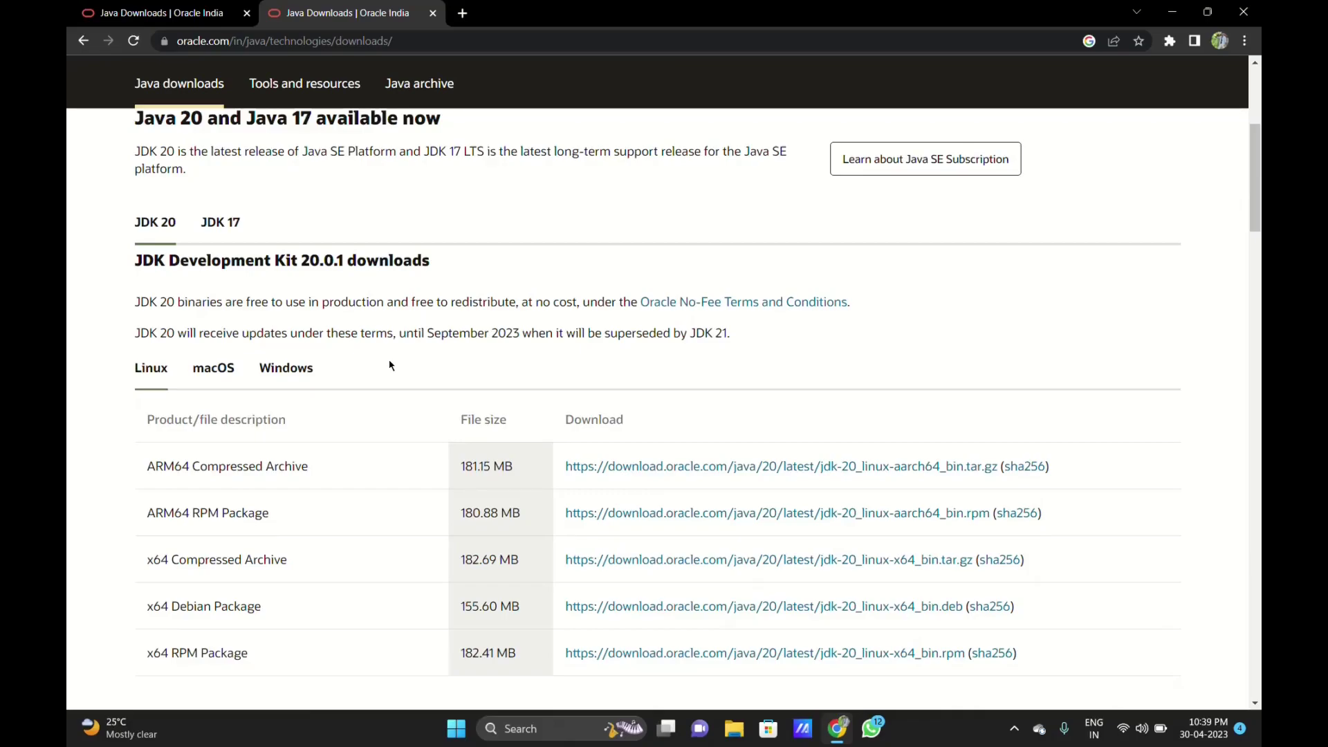
left_click(299, 374)
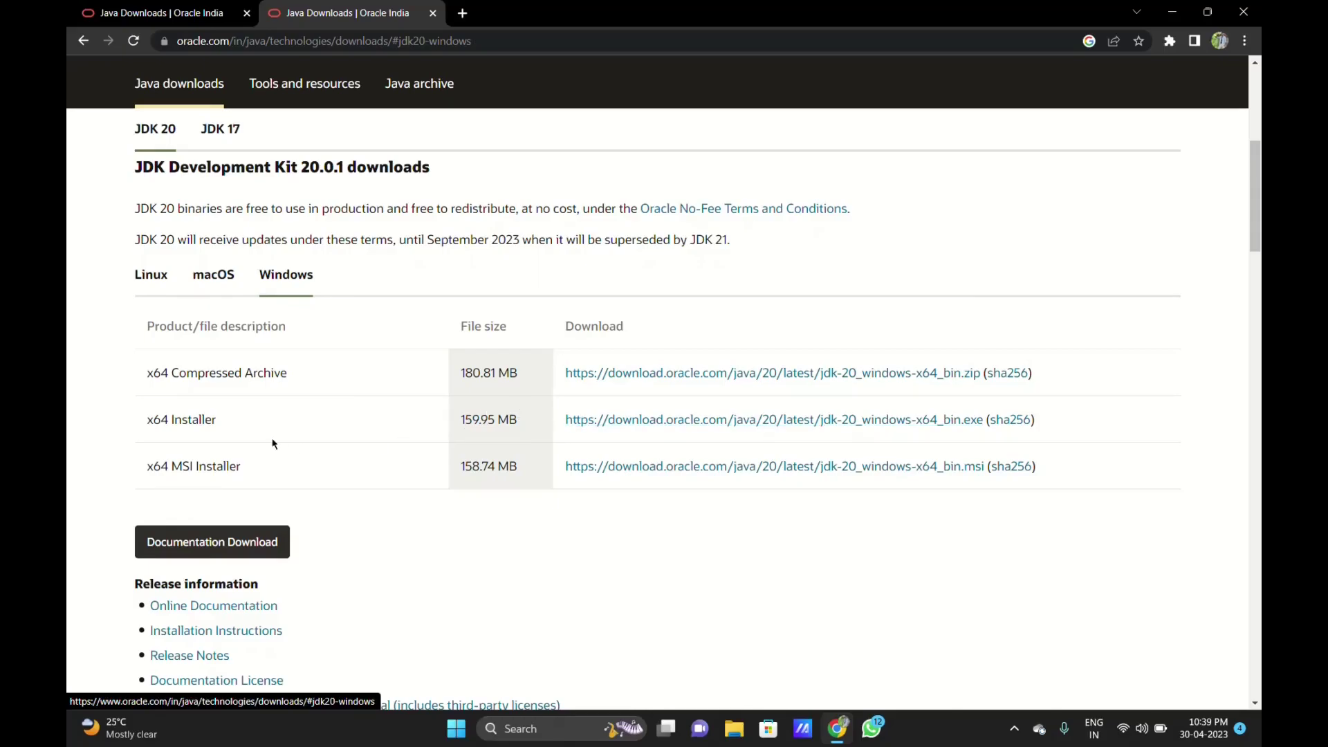
left_click(662, 421)
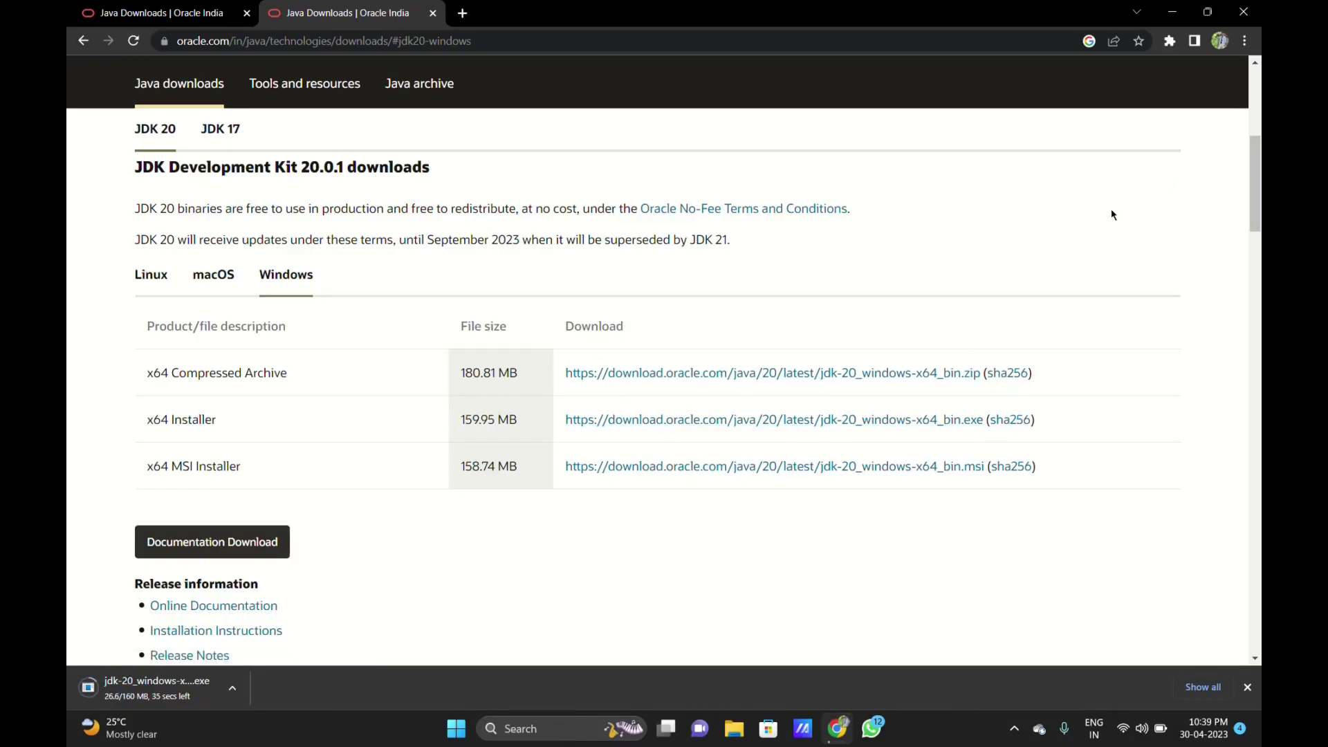
- Open Chrome's Downloads list and run jdk-20_windows-x64_bin.exe
left_click(1245, 41)
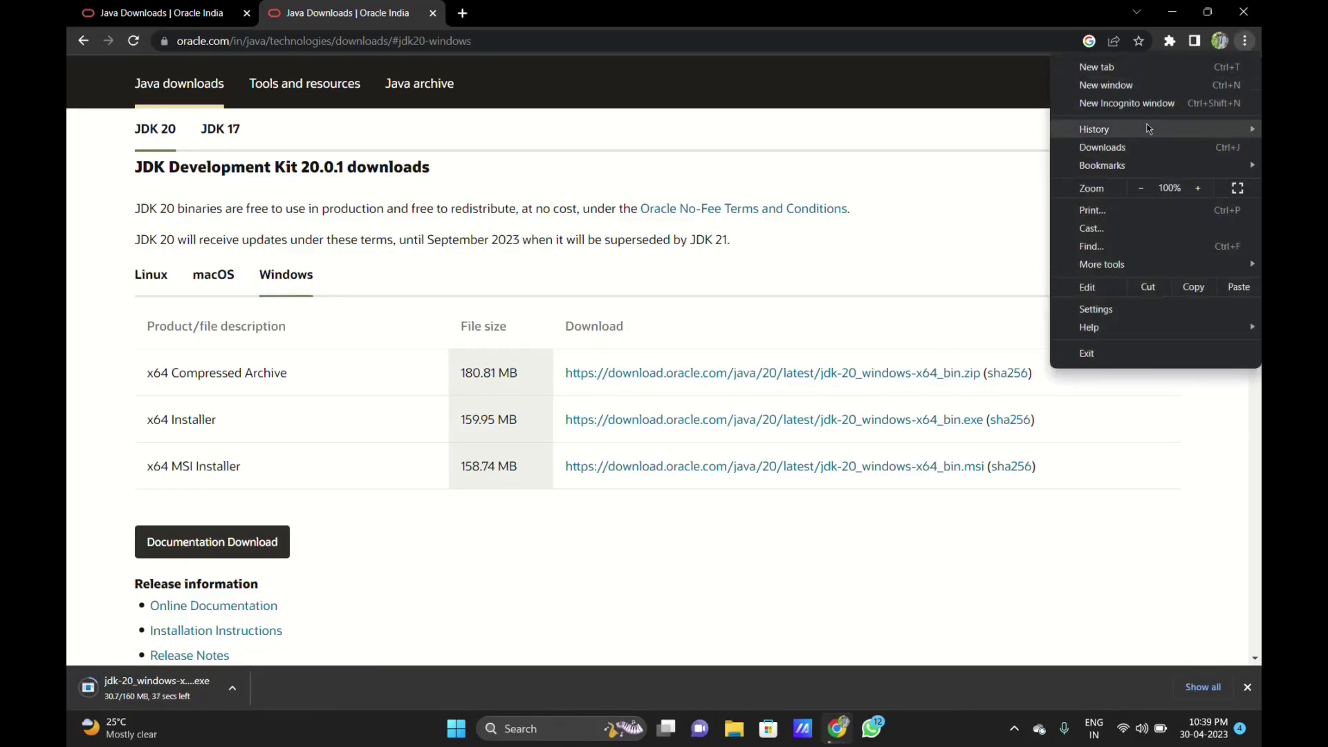
left_click(1123, 149)
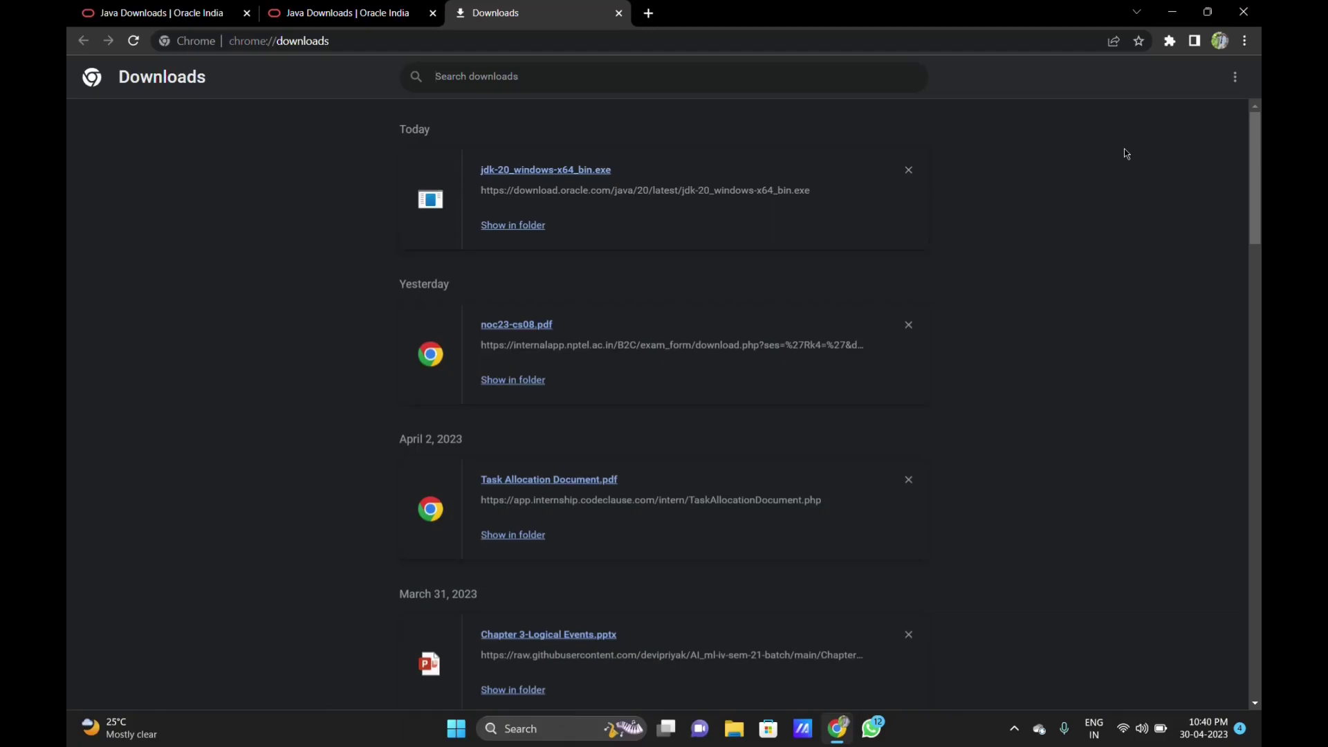
left_click(567, 178)
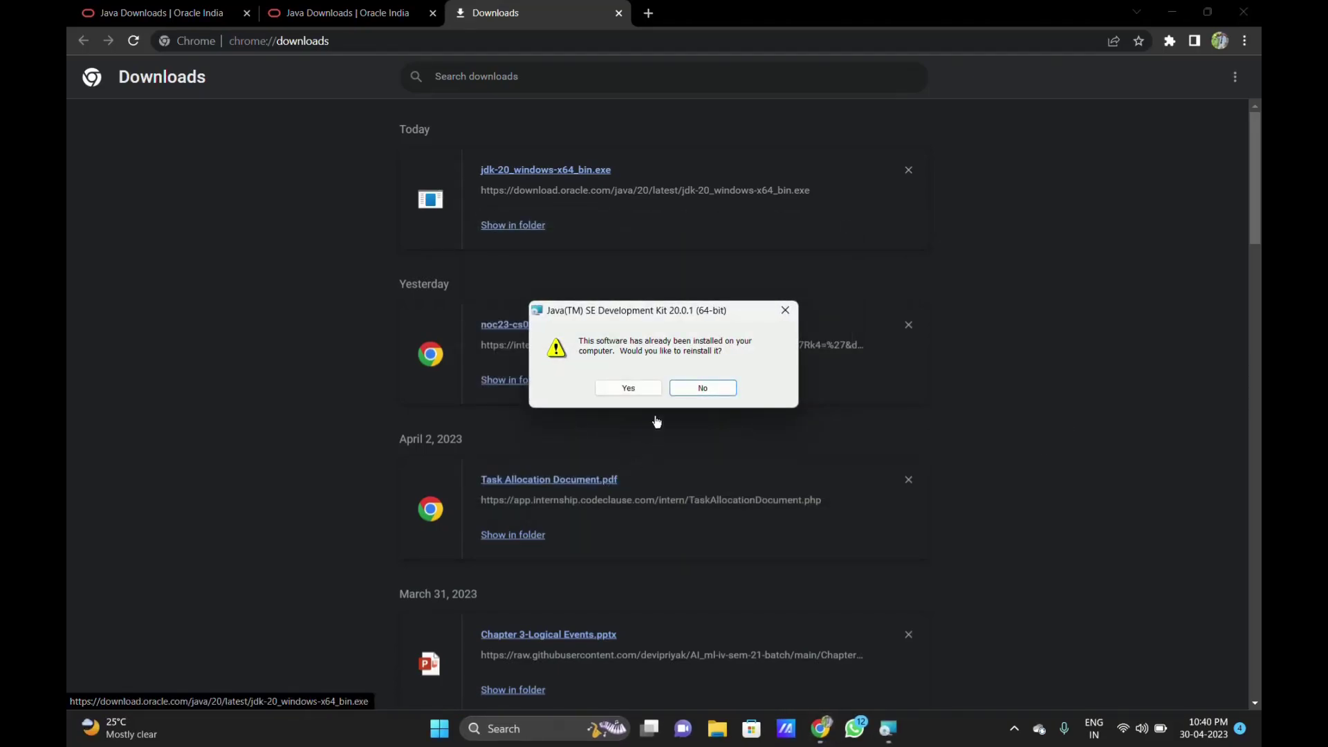
- Reinstall JDK 20.0.1 into the default C:\Program Files\Java\jdk-20\ folder, then close the installer
left_click(649, 392)
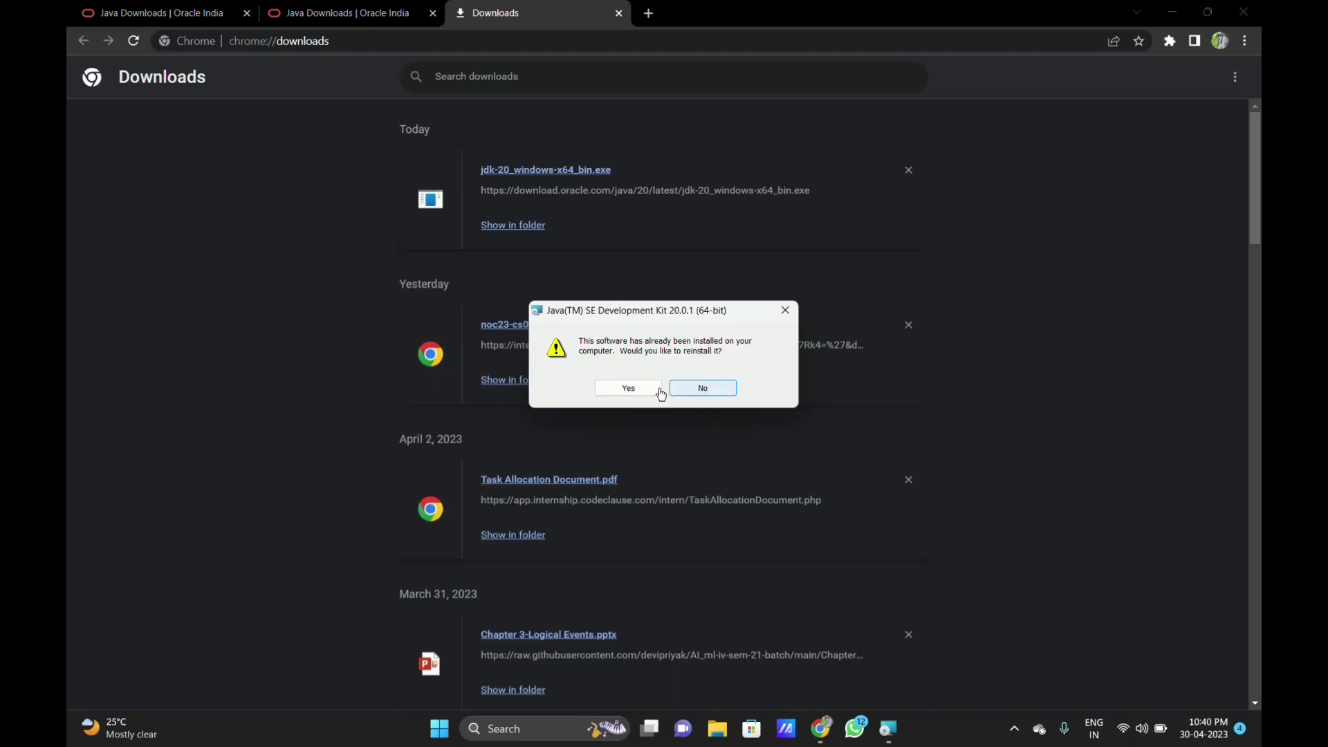
left_click(645, 393)
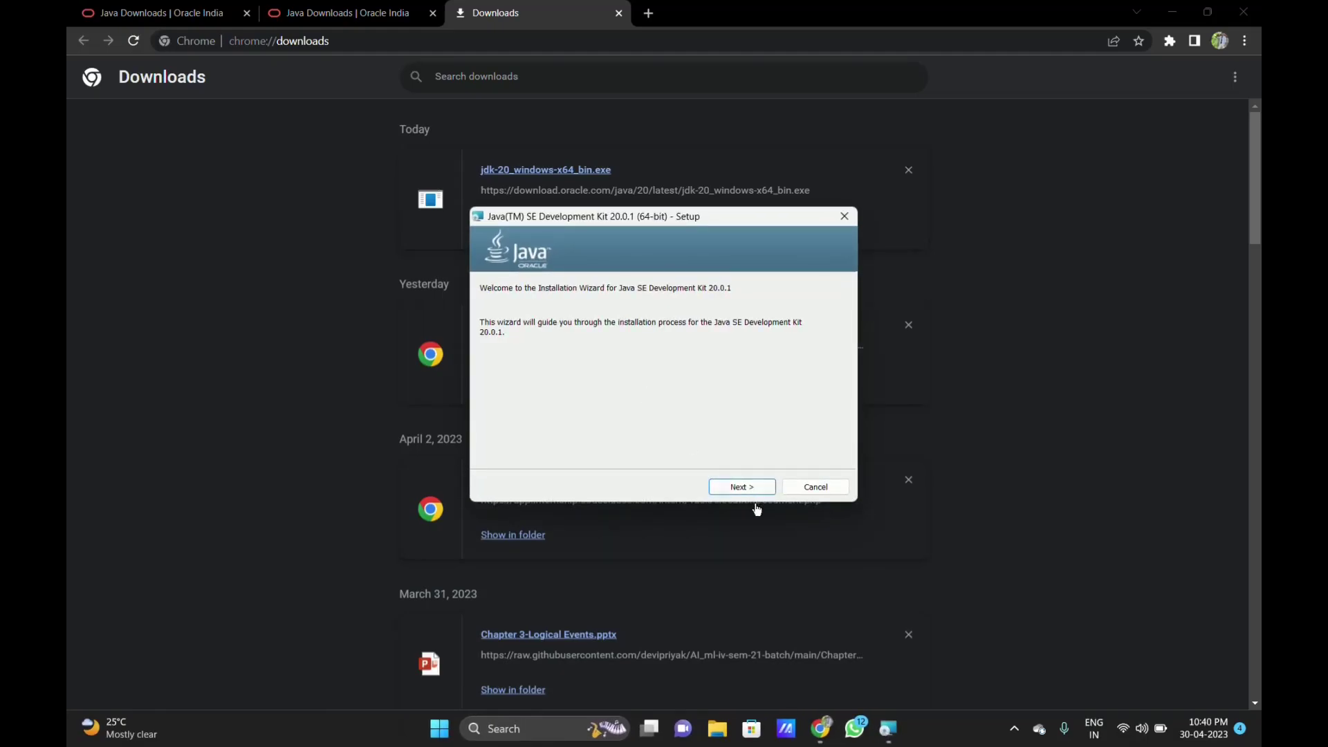
left_click(748, 491)
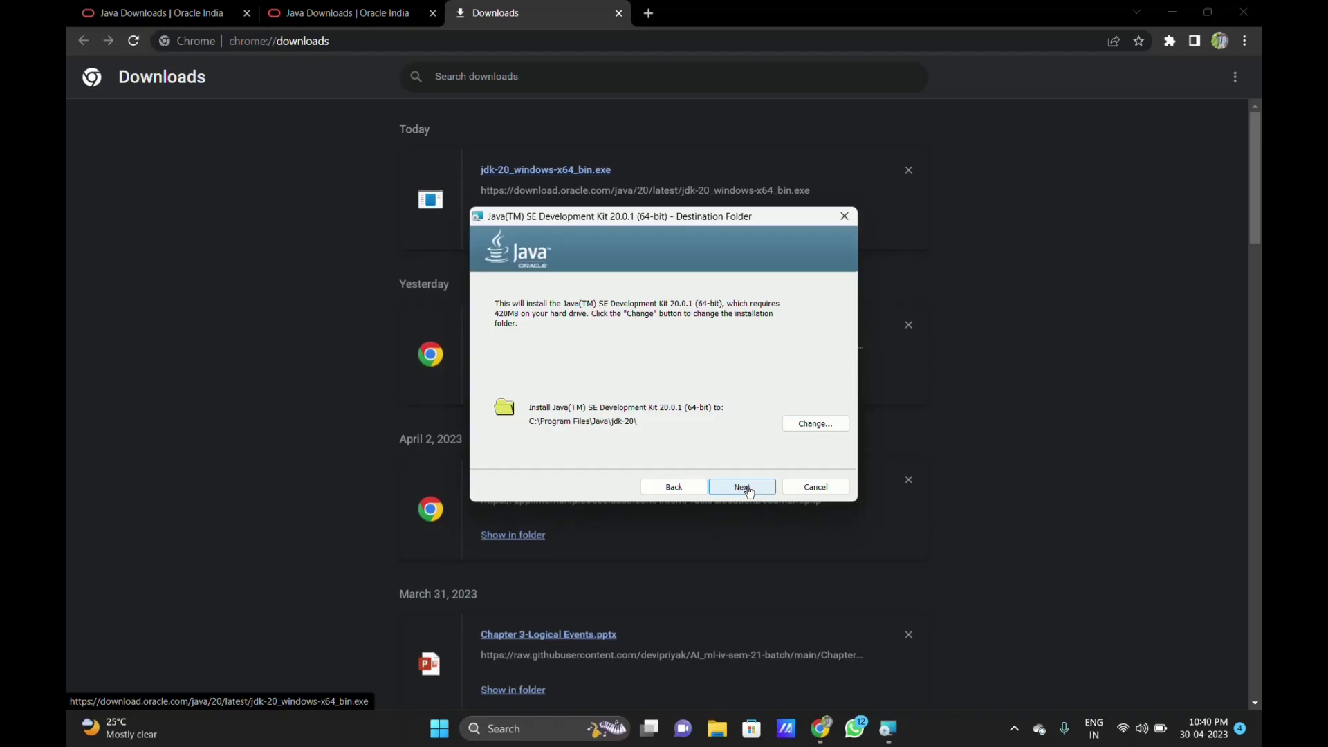
left_click(748, 490)
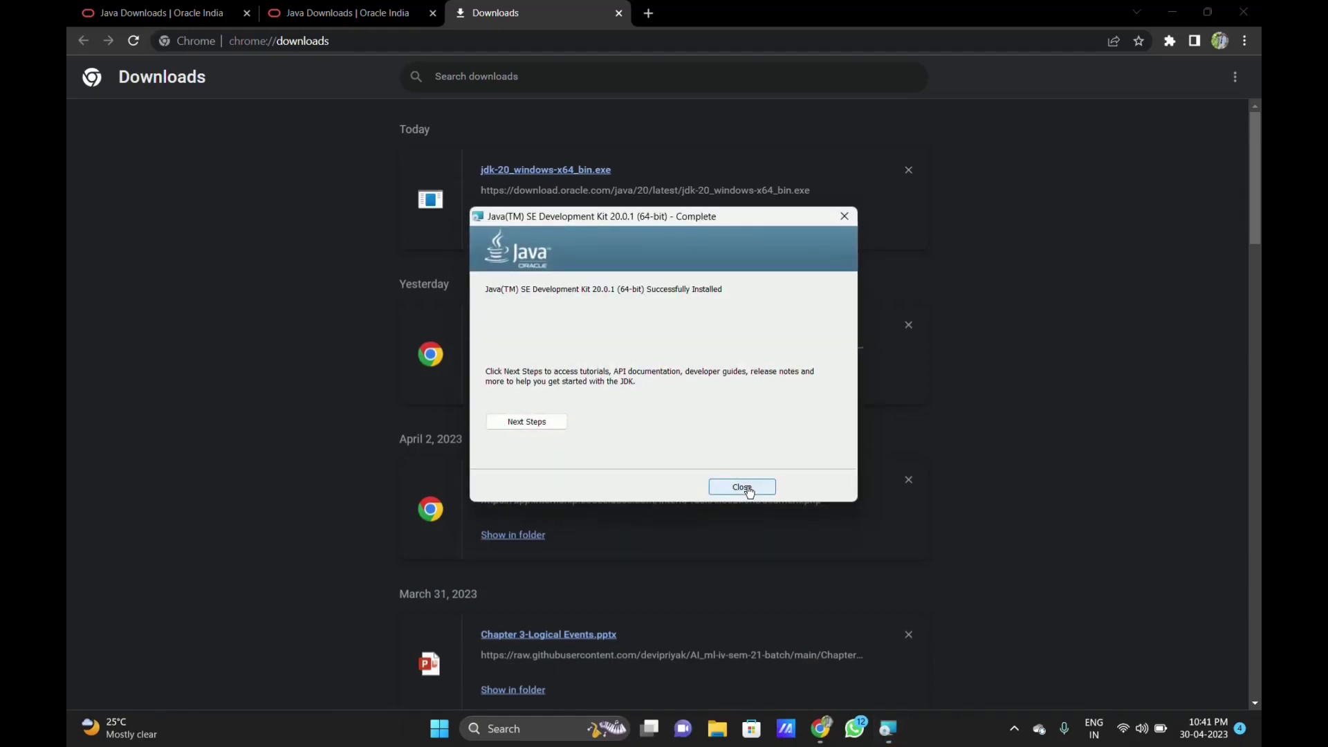
left_click(742, 486)
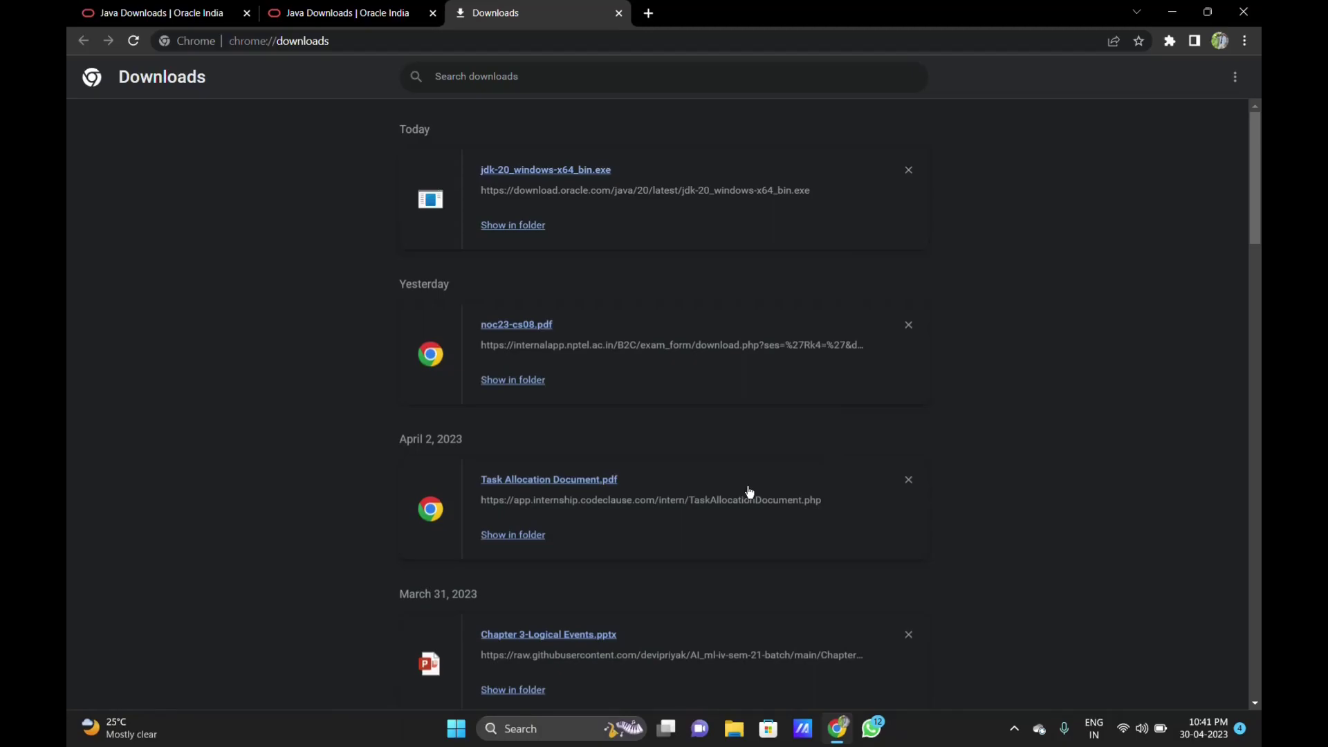
- Show the desktop and launch Command Prompt from a Start menu search for 'com'
key("super+d")
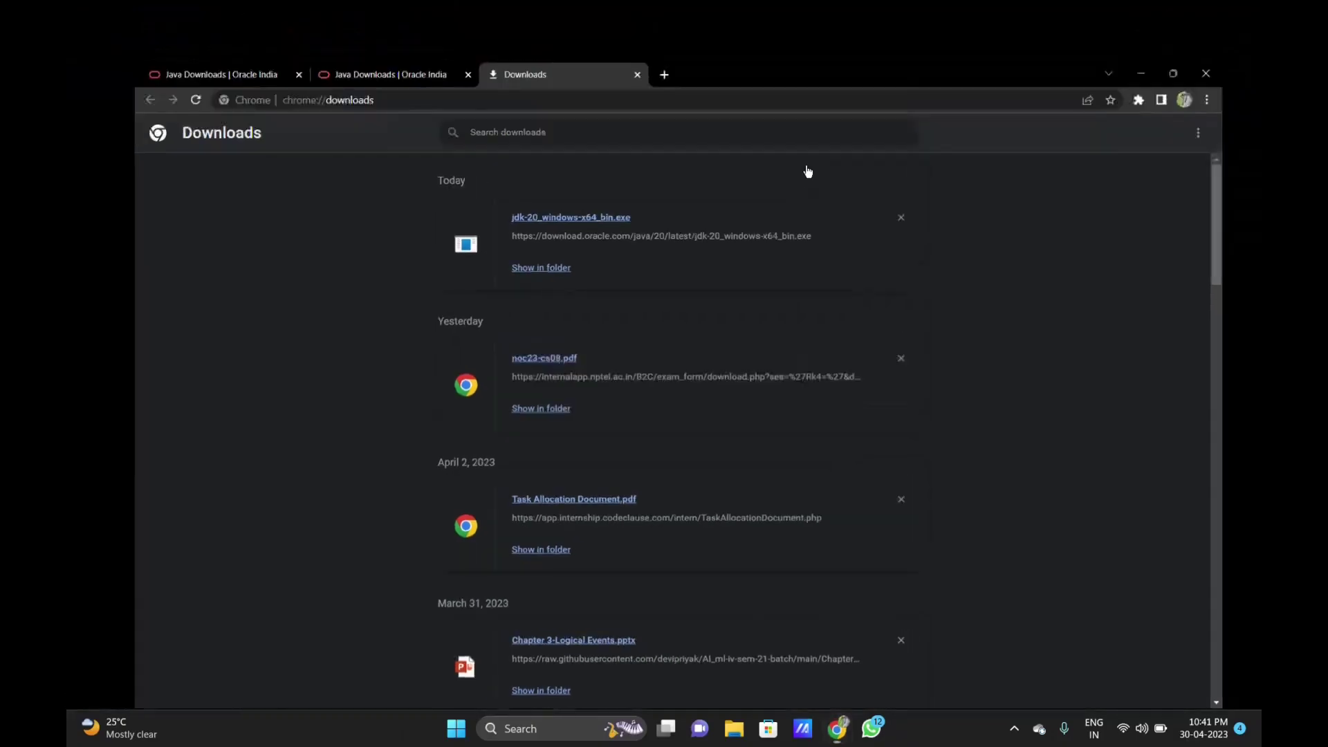
left_click(455, 729)
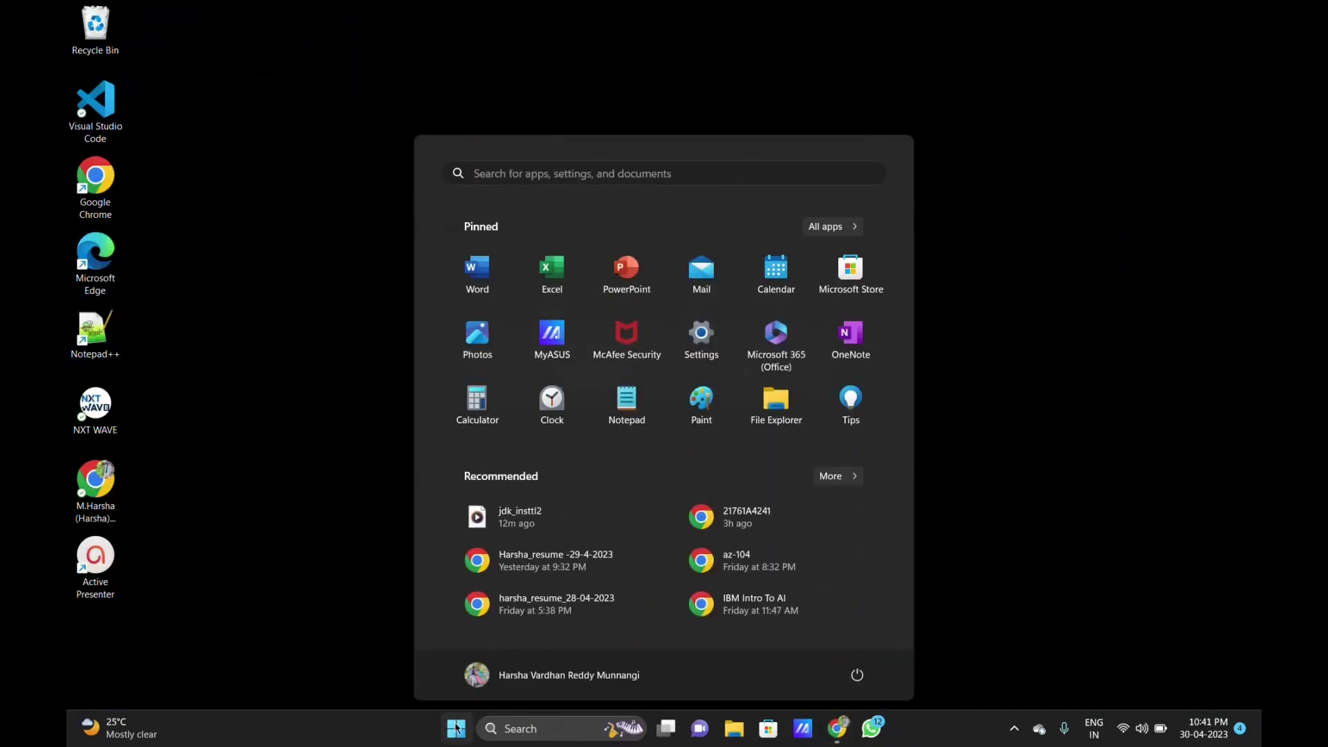
type("command Prompt")
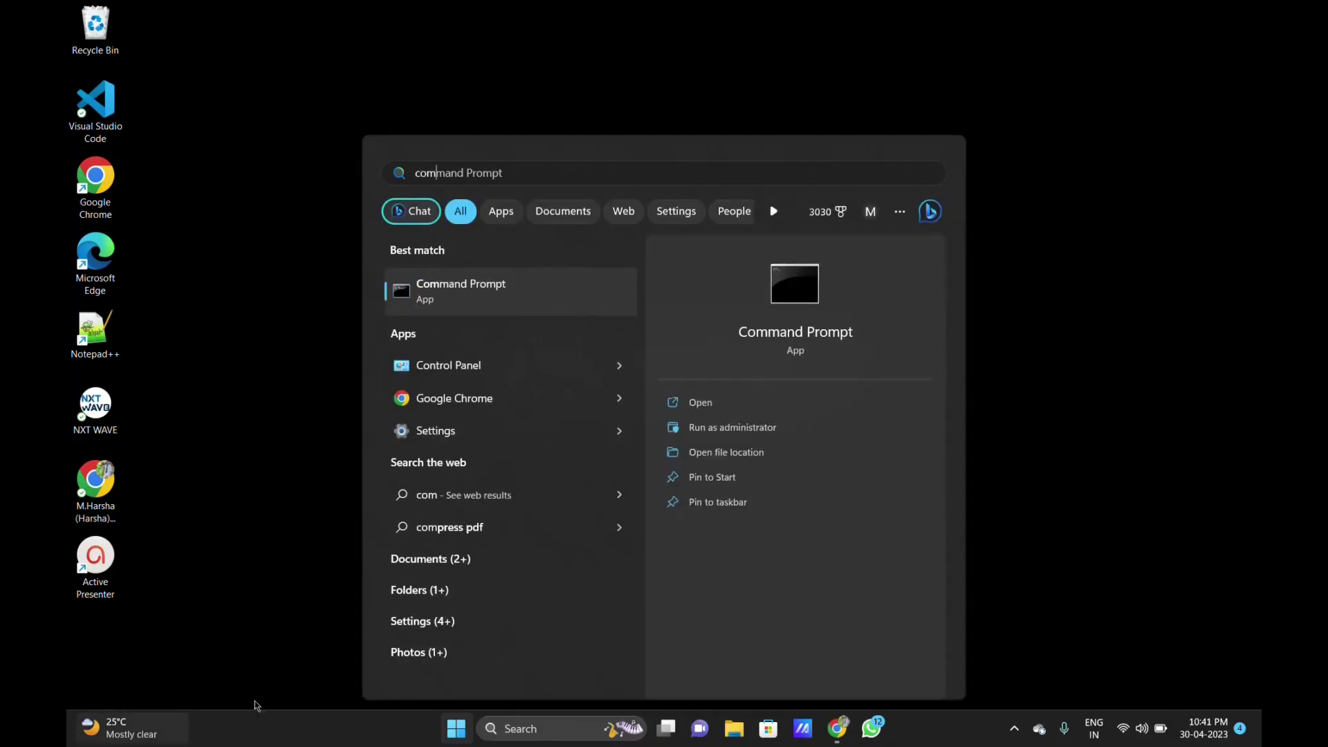
left_click(522, 281)
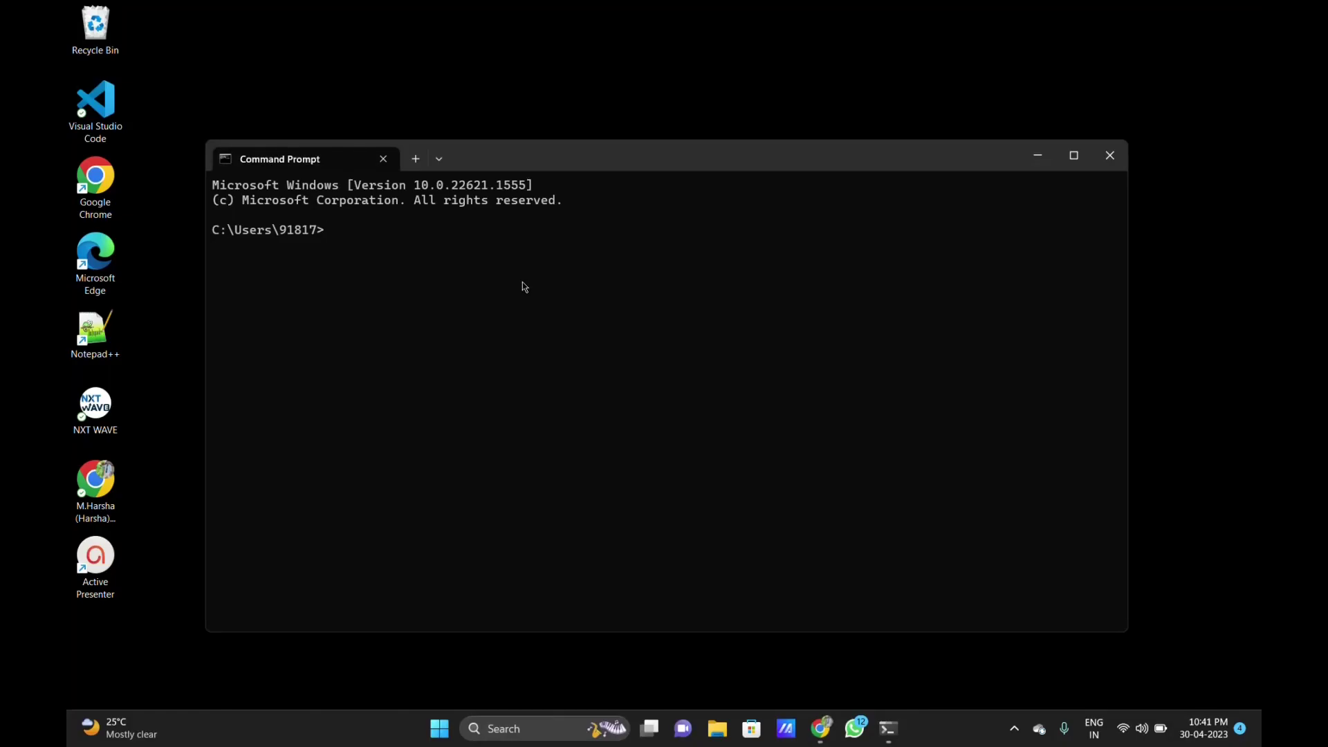
type("ja")
type("vac")
- Run javac to confirm the JDK prints its usage options, then minimize Command Prompt
key("Return")
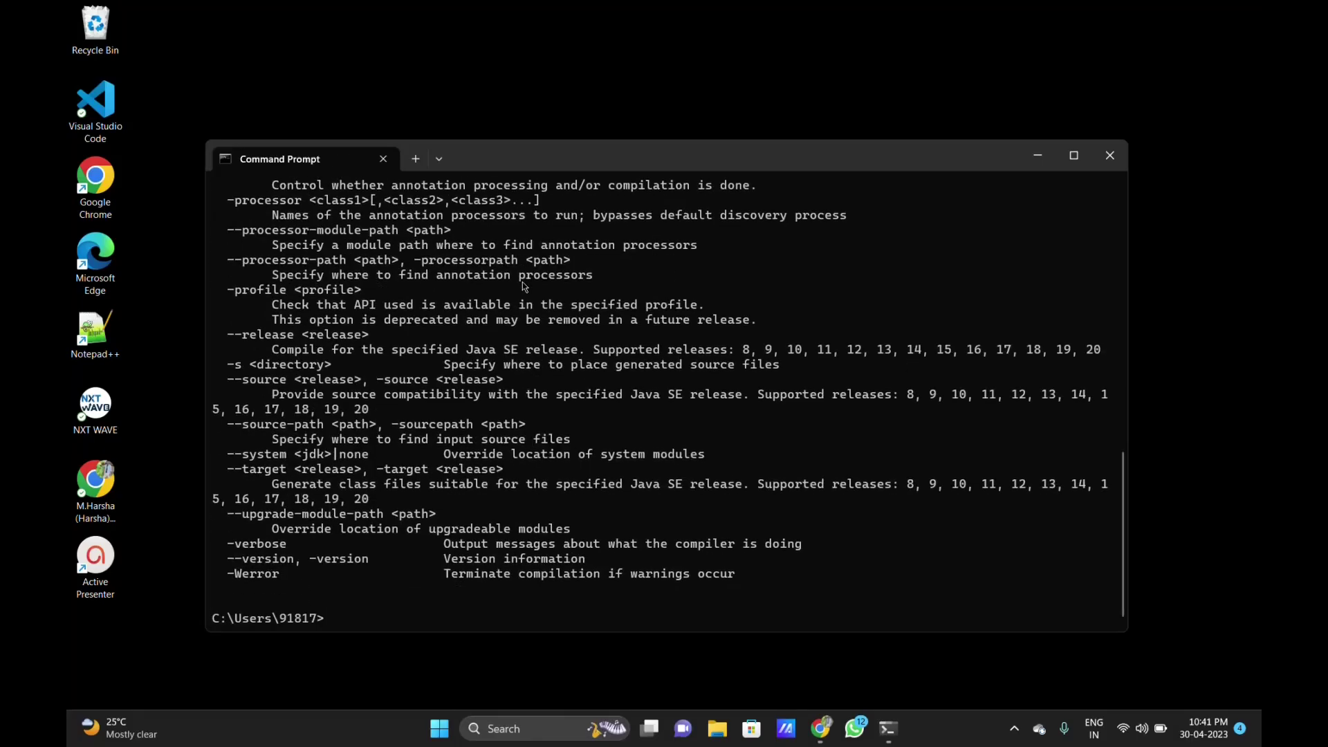
scroll(634, 337, "up", 5)
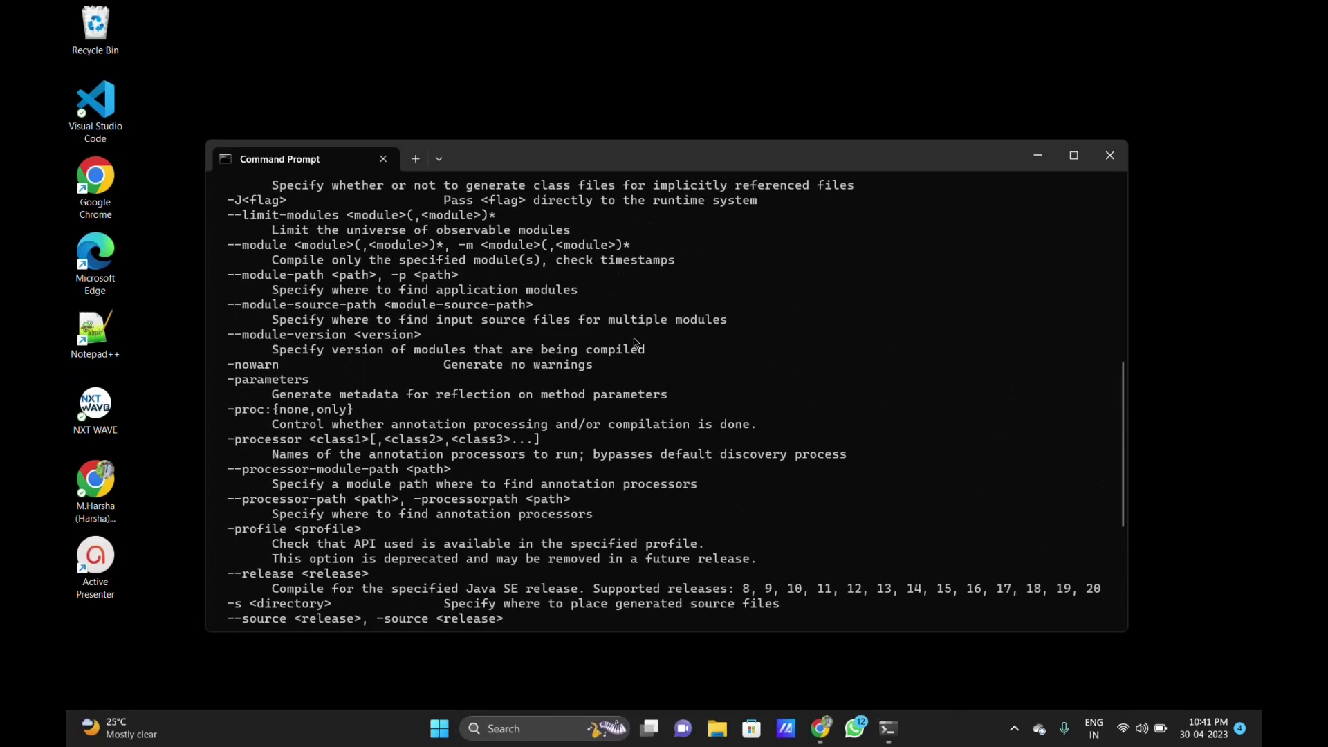
scroll(634, 338, "down", 5)
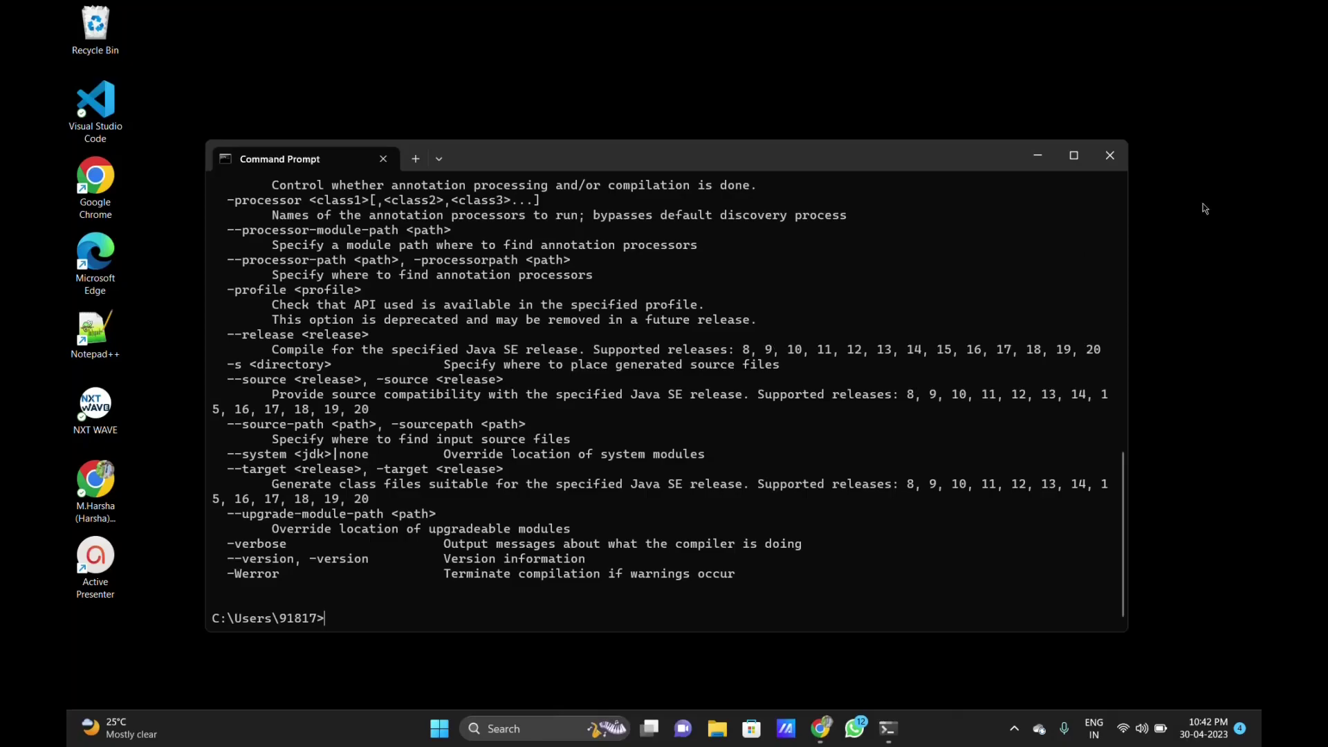
left_click(1038, 155)
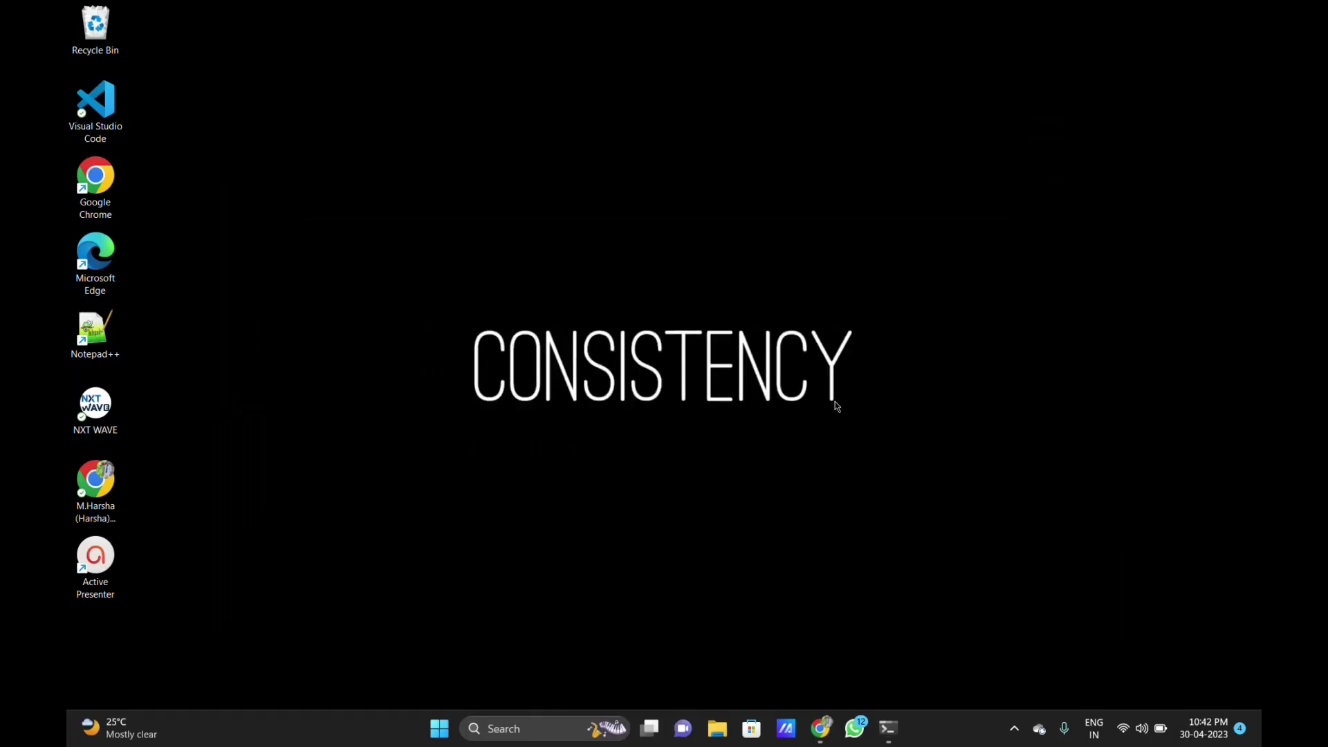
- Browse File Explorer to C:\Program Files\Java\jdk-20\bin
left_click(714, 729)
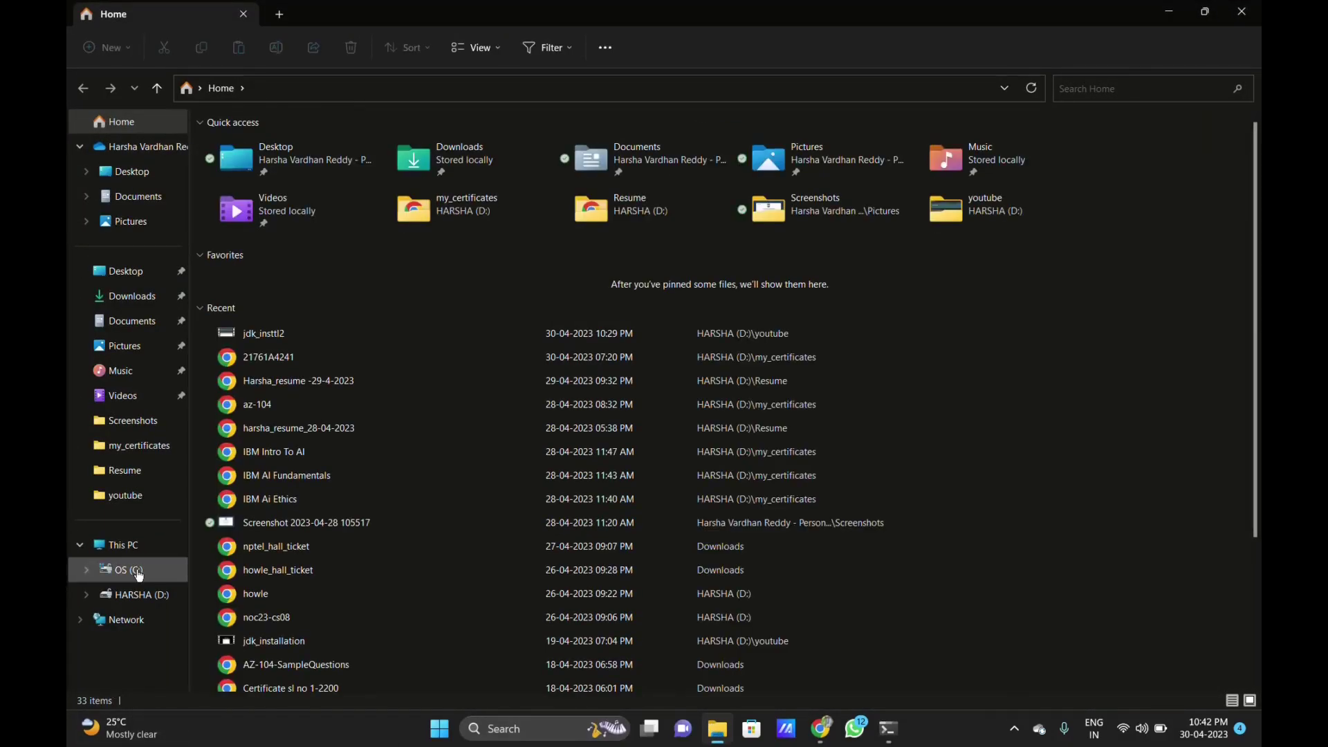
left_click(136, 572)
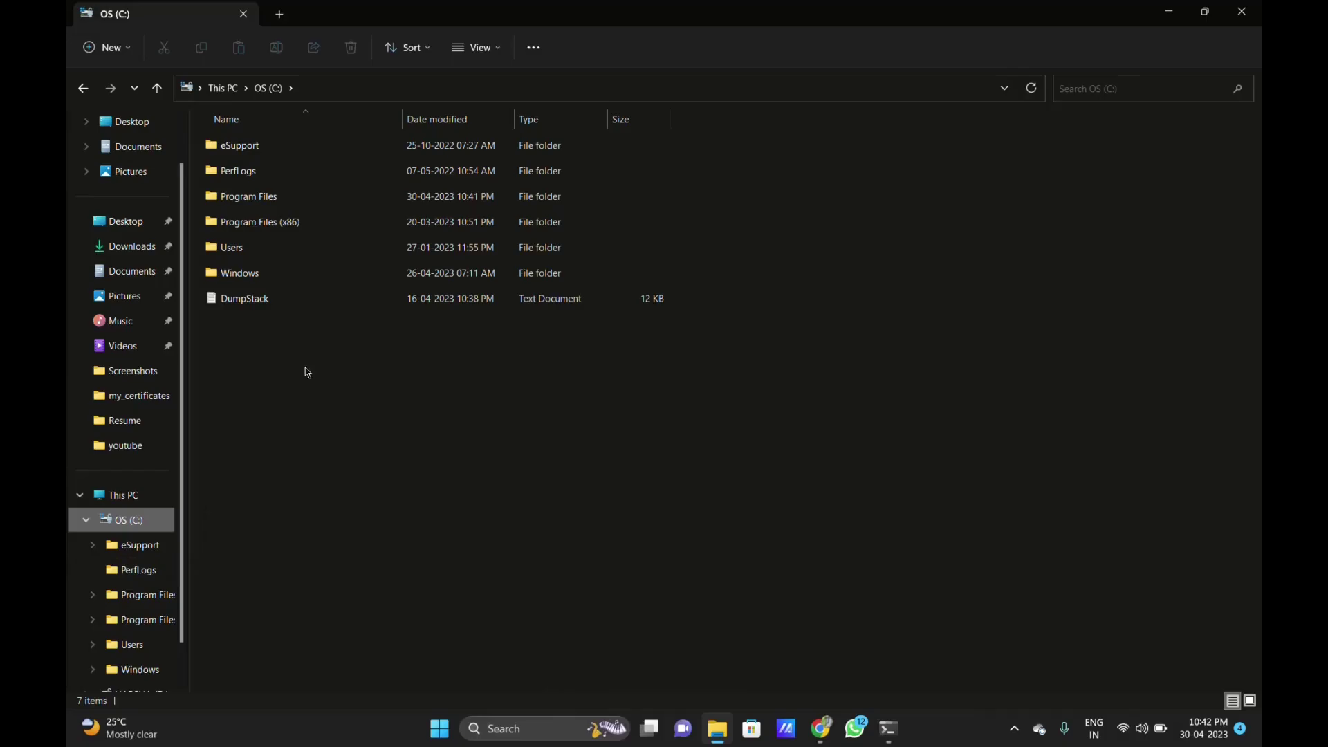
double_click(281, 198)
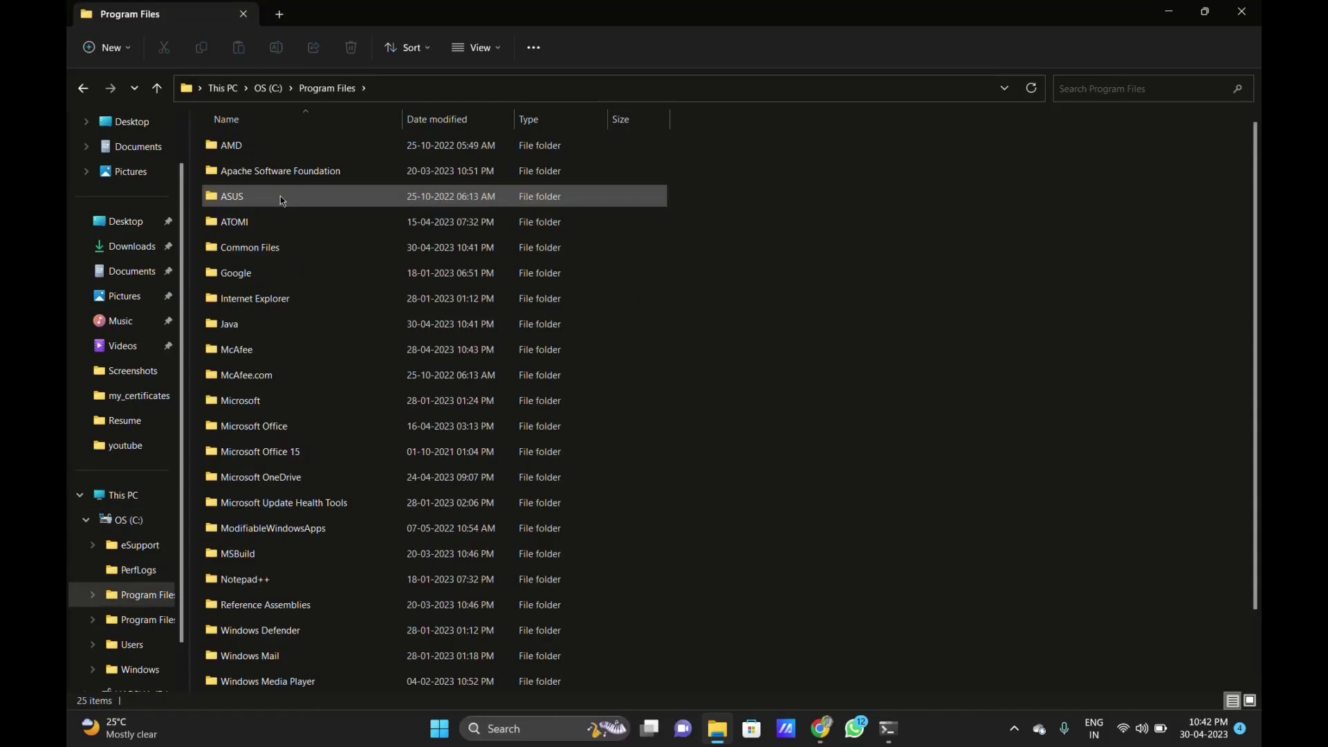
double_click(242, 327)
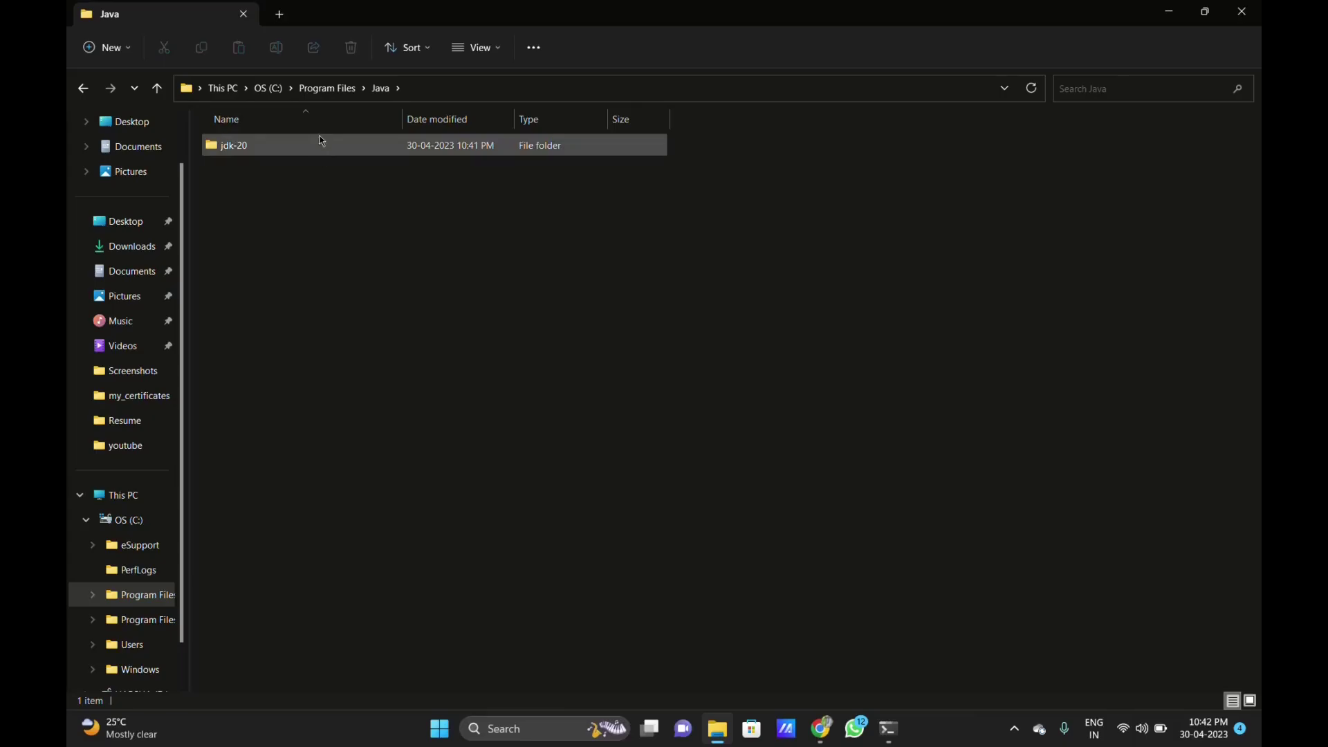
double_click(320, 146)
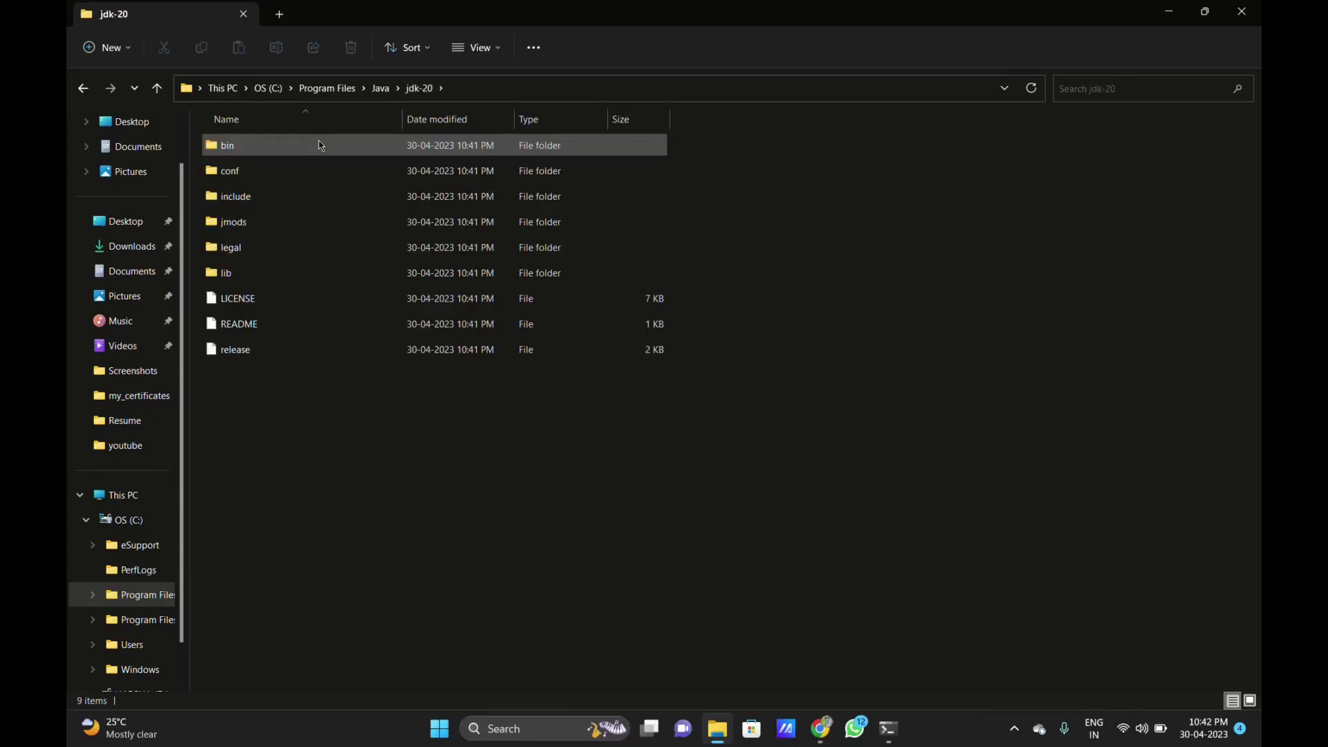
double_click(320, 146)
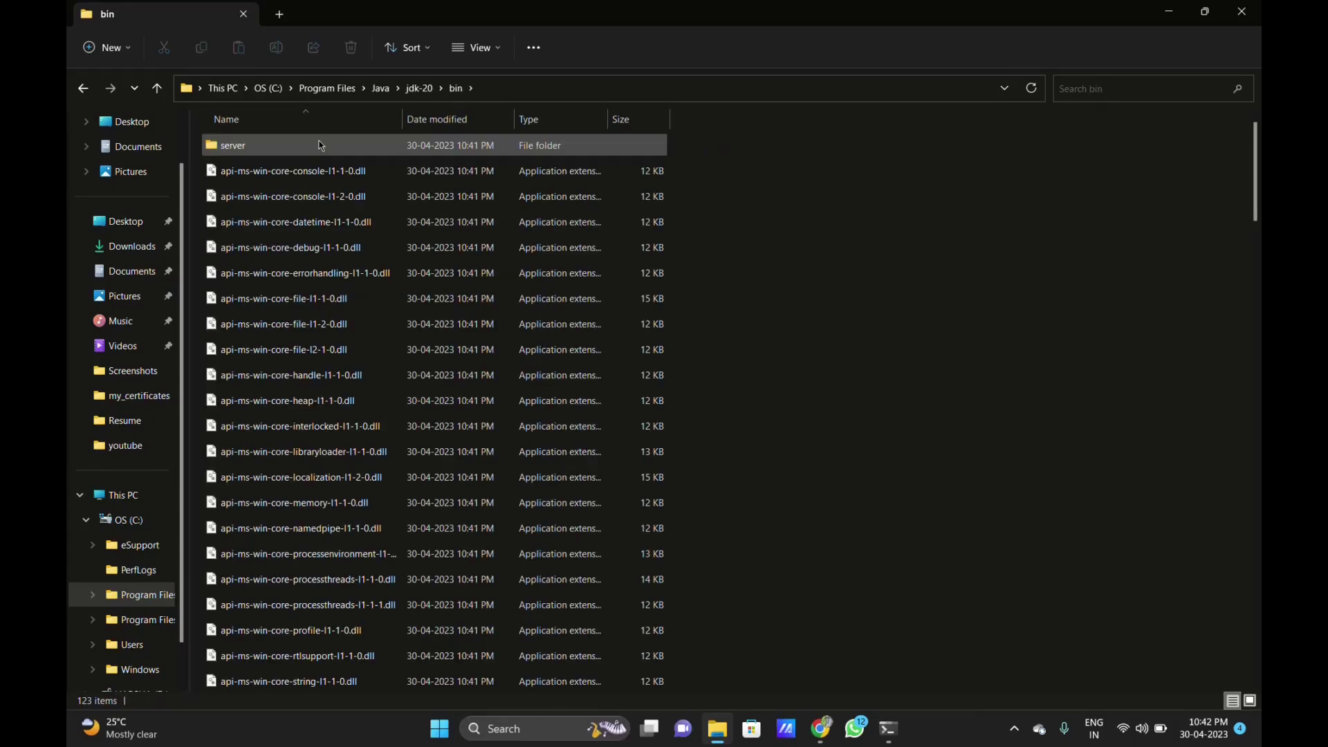
- Copy the bin folder's full path from the address bar
left_click(542, 93)
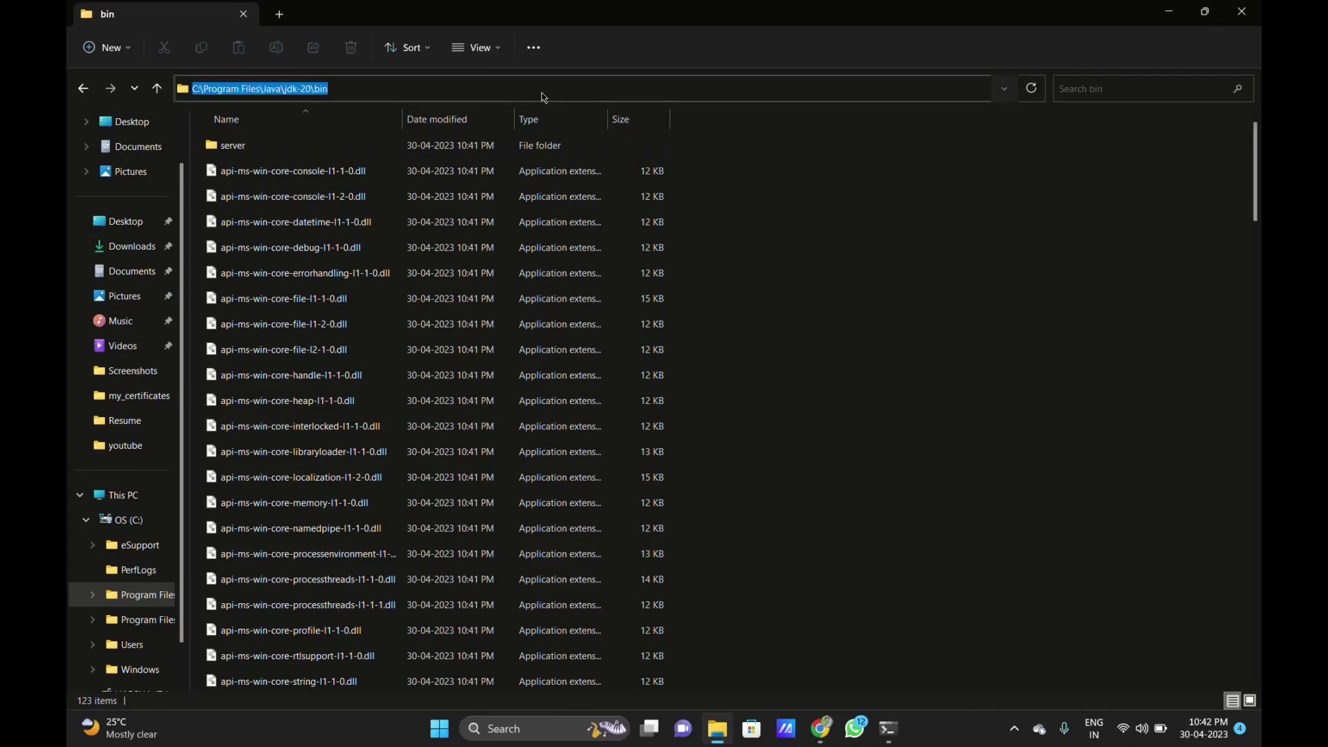
right_click(541, 92)
left_click(590, 143)
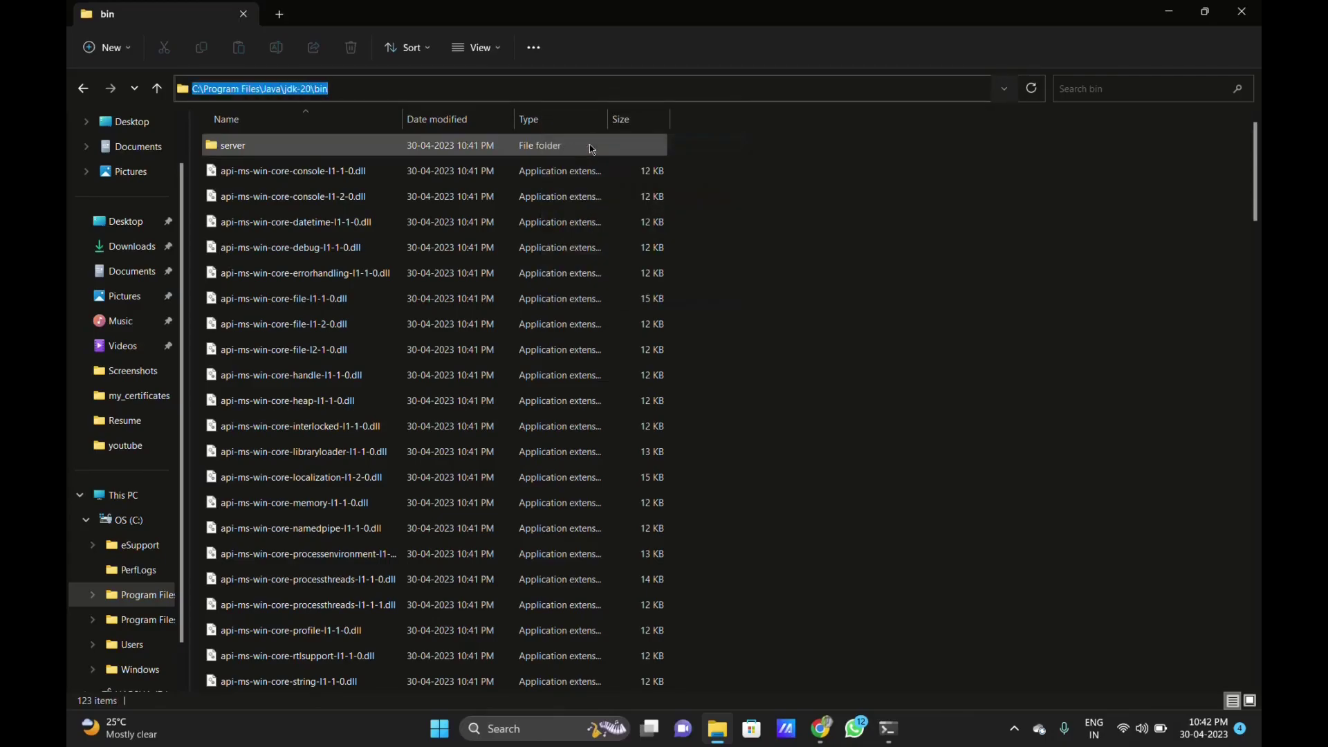
- Search 'env', open the system environment variables settings, and select the system Path variable
left_click(490, 727)
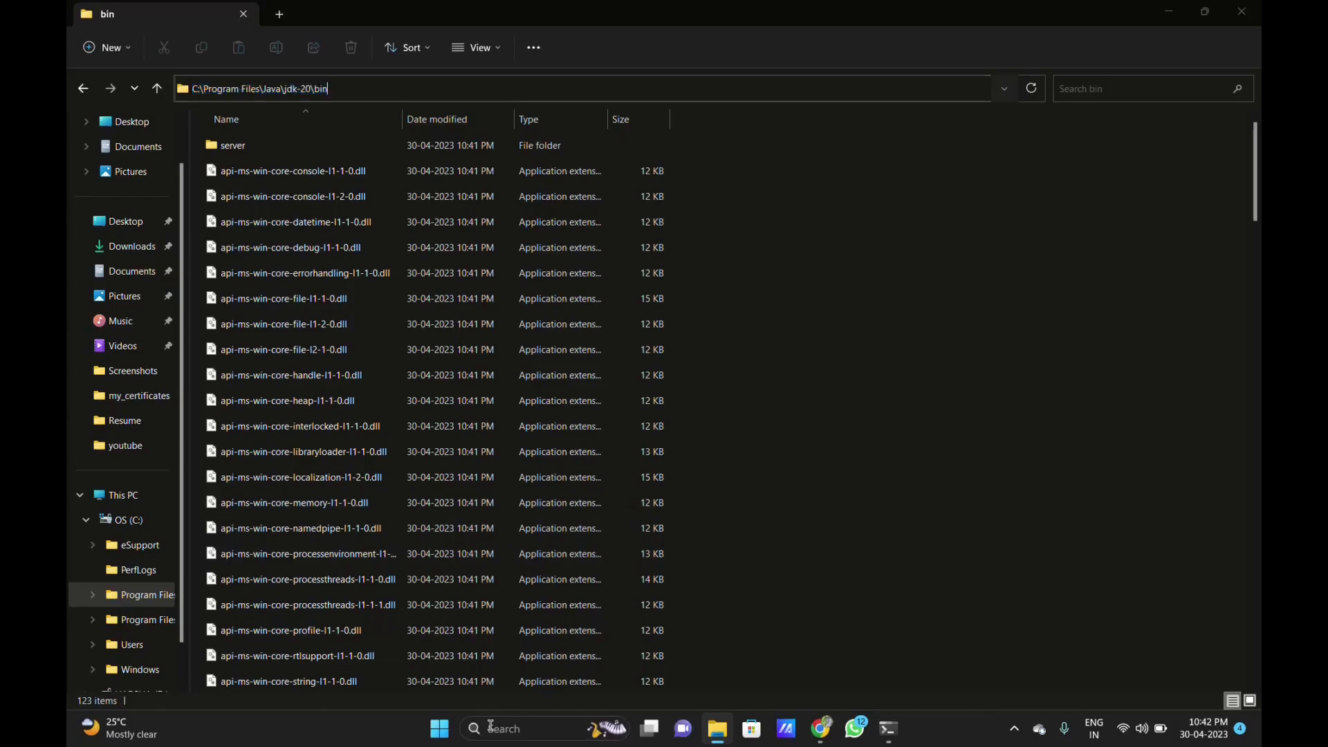
type("en")
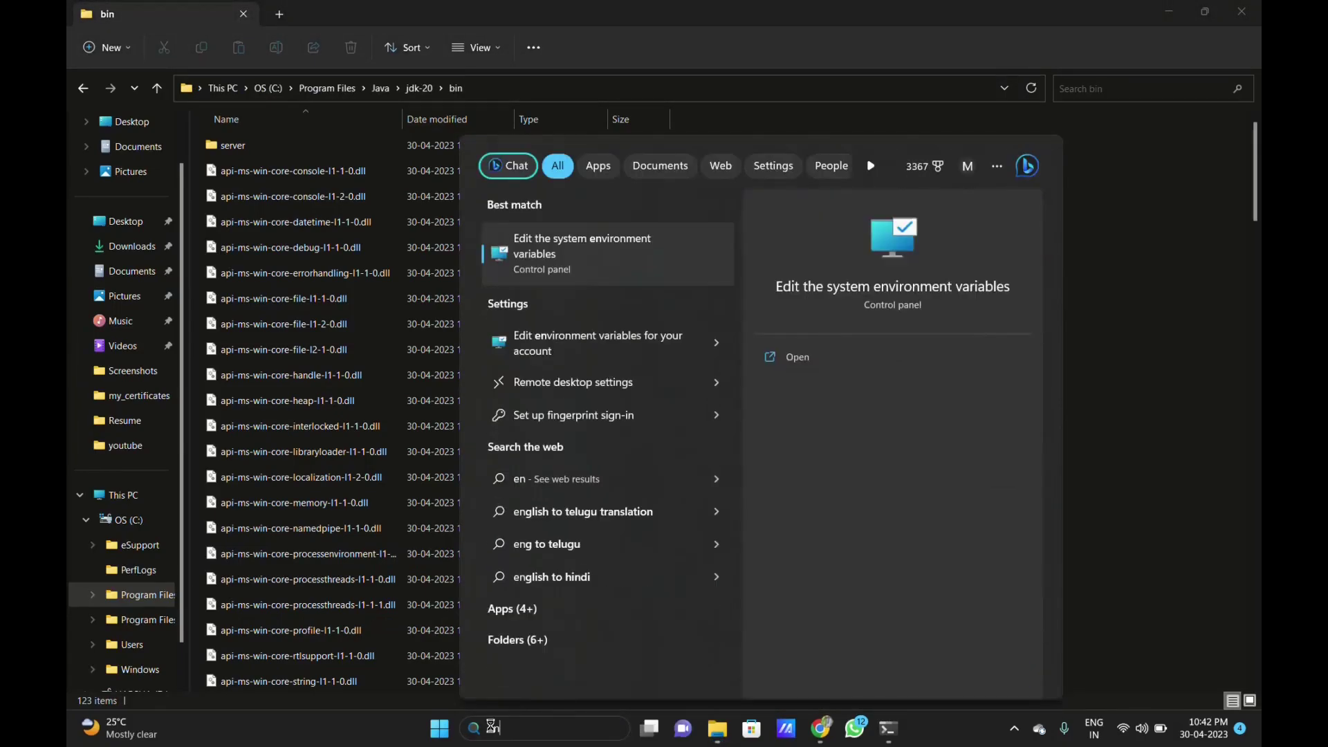
type("v")
key("Return")
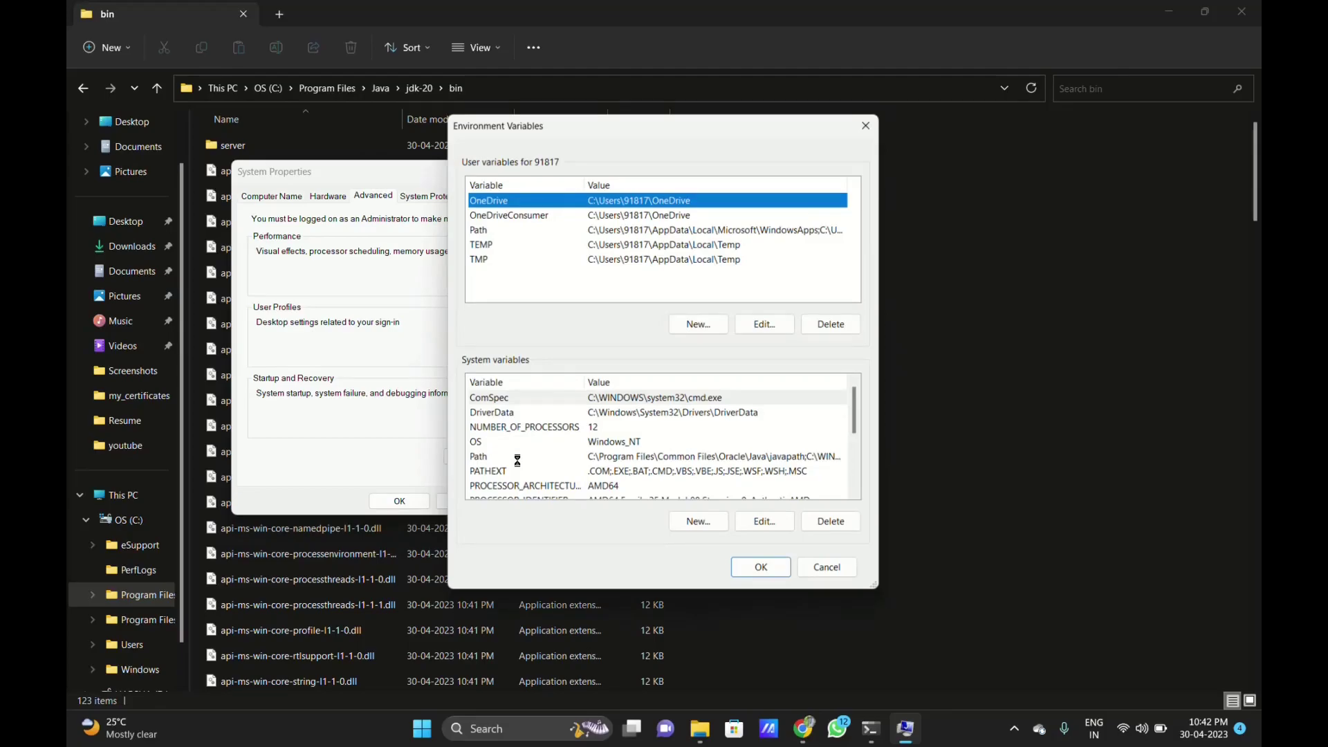
left_click(517, 458)
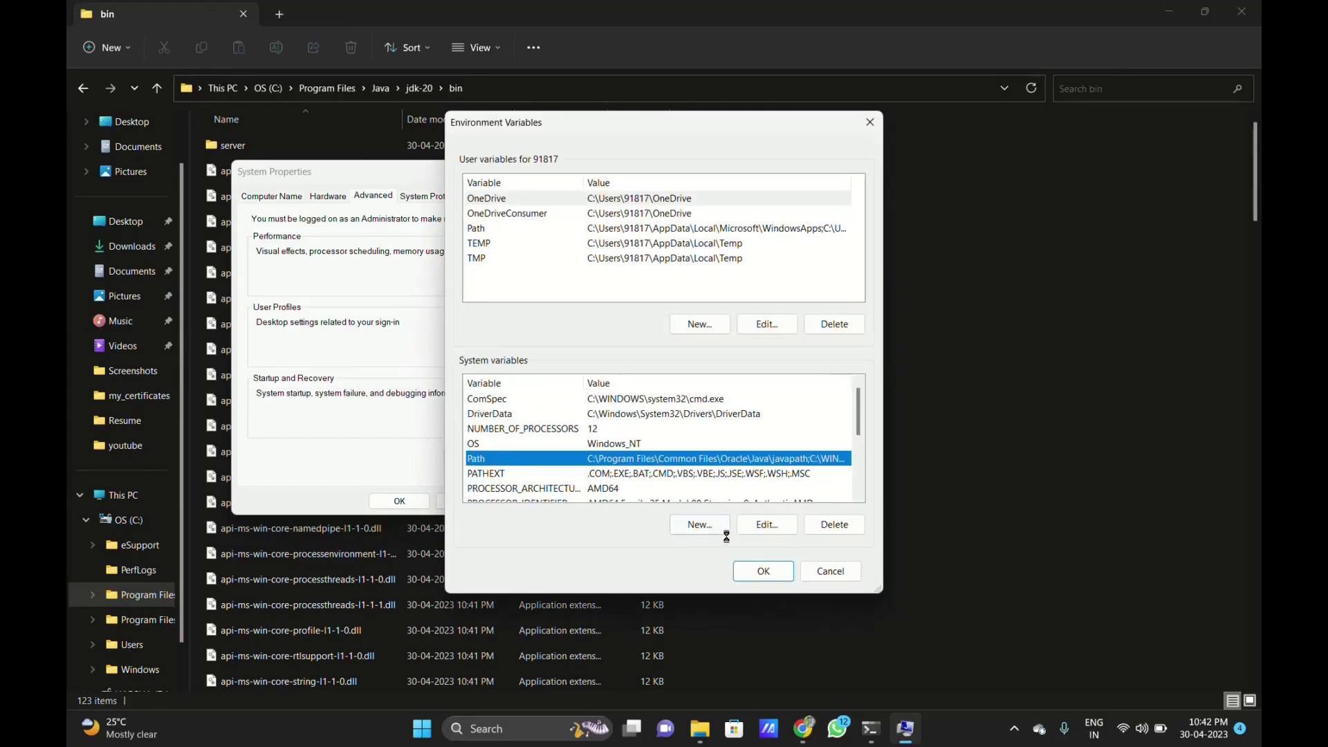
- Paste C:\Program Files\Java\jdk-20\bin as a new entry in the system Path
left_click(765, 525)
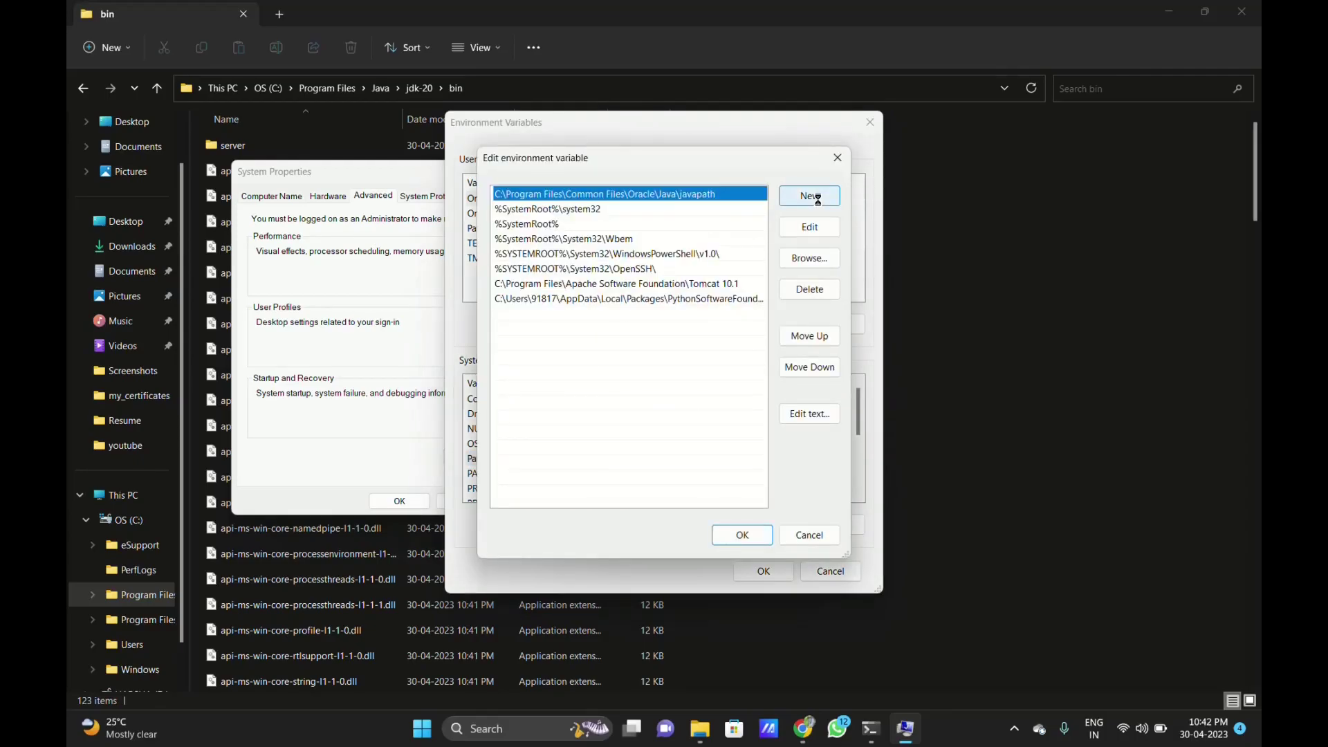
left_click(810, 197)
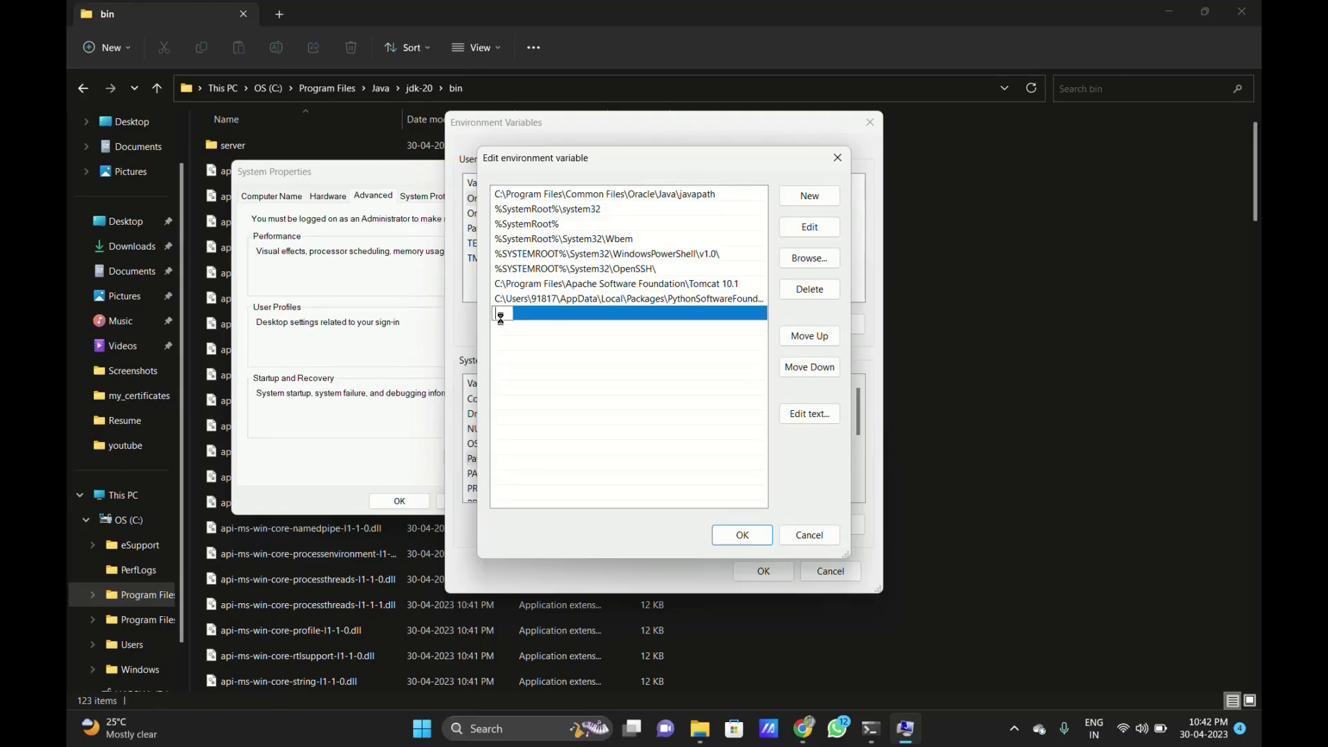
right_click(500, 314)
left_click(538, 383)
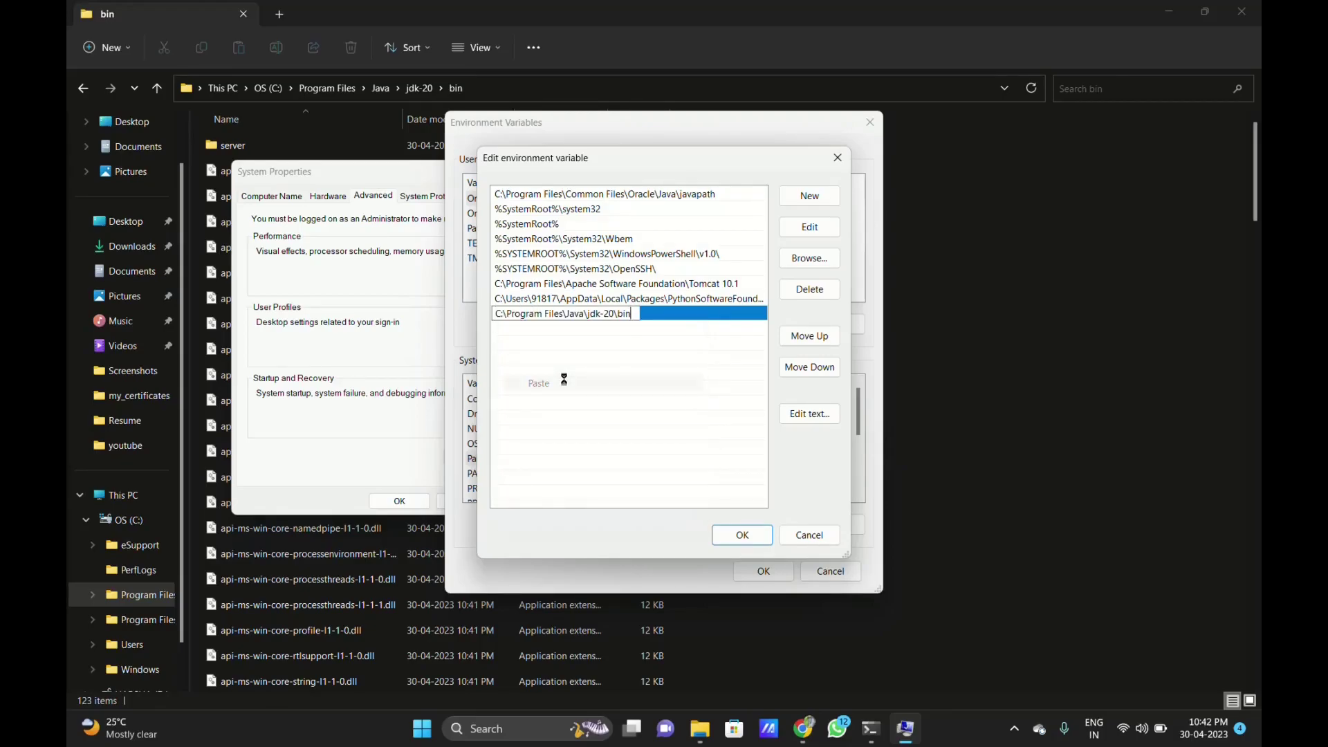
- Confirm the Path, Environment Variables and System Properties dialogs with OK
left_click(744, 534)
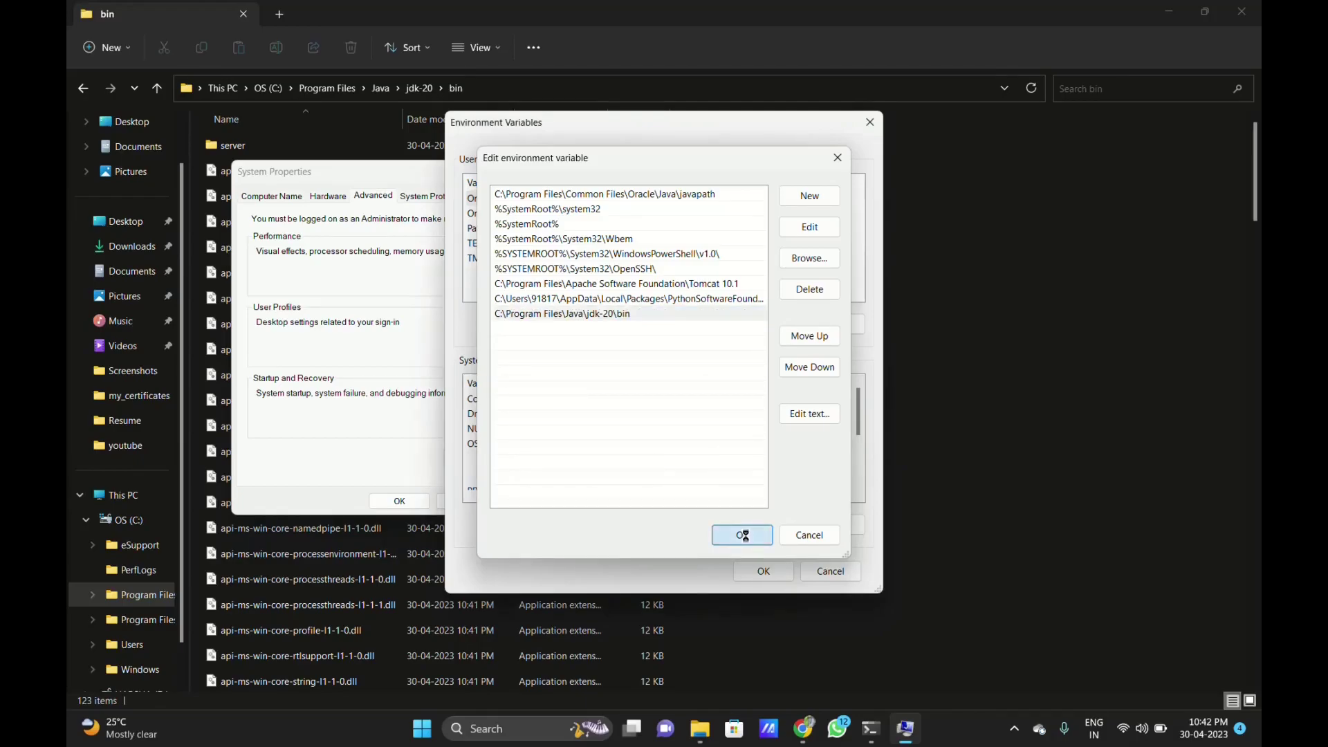
left_click(763, 571)
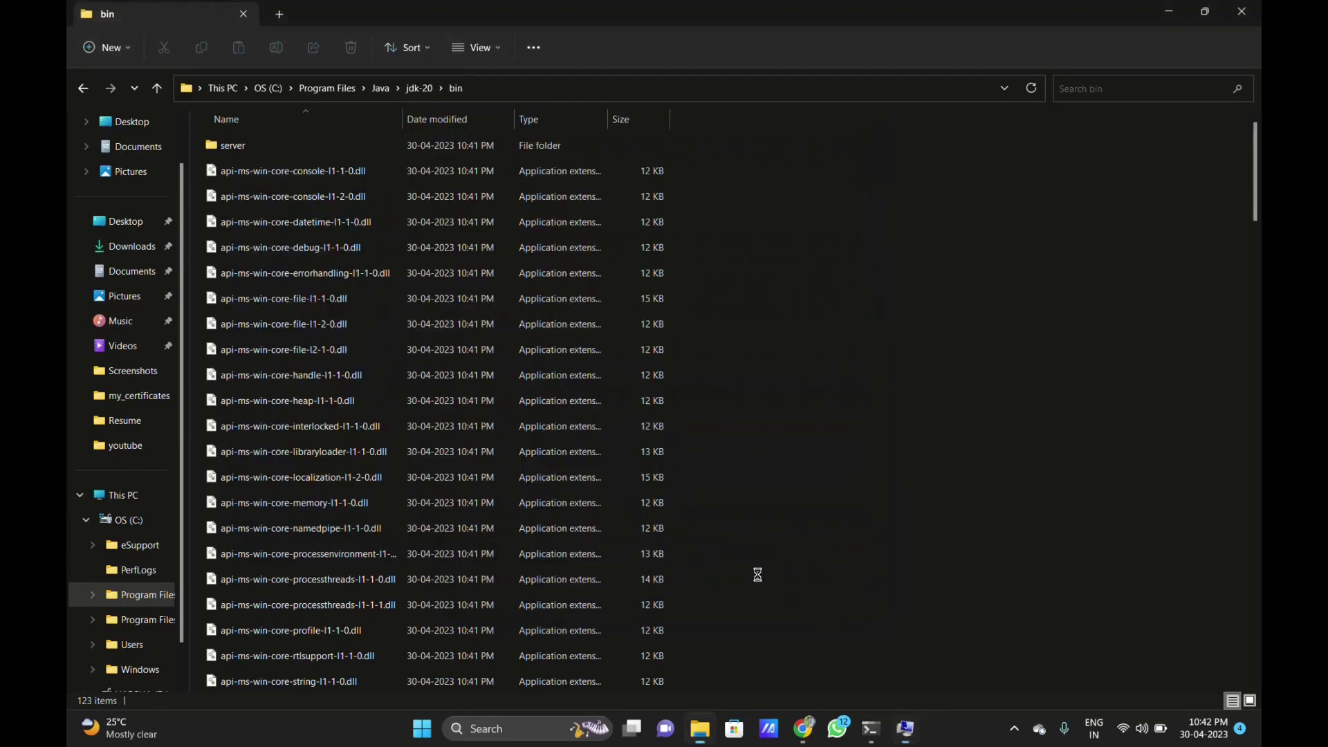
left_click(908, 732)
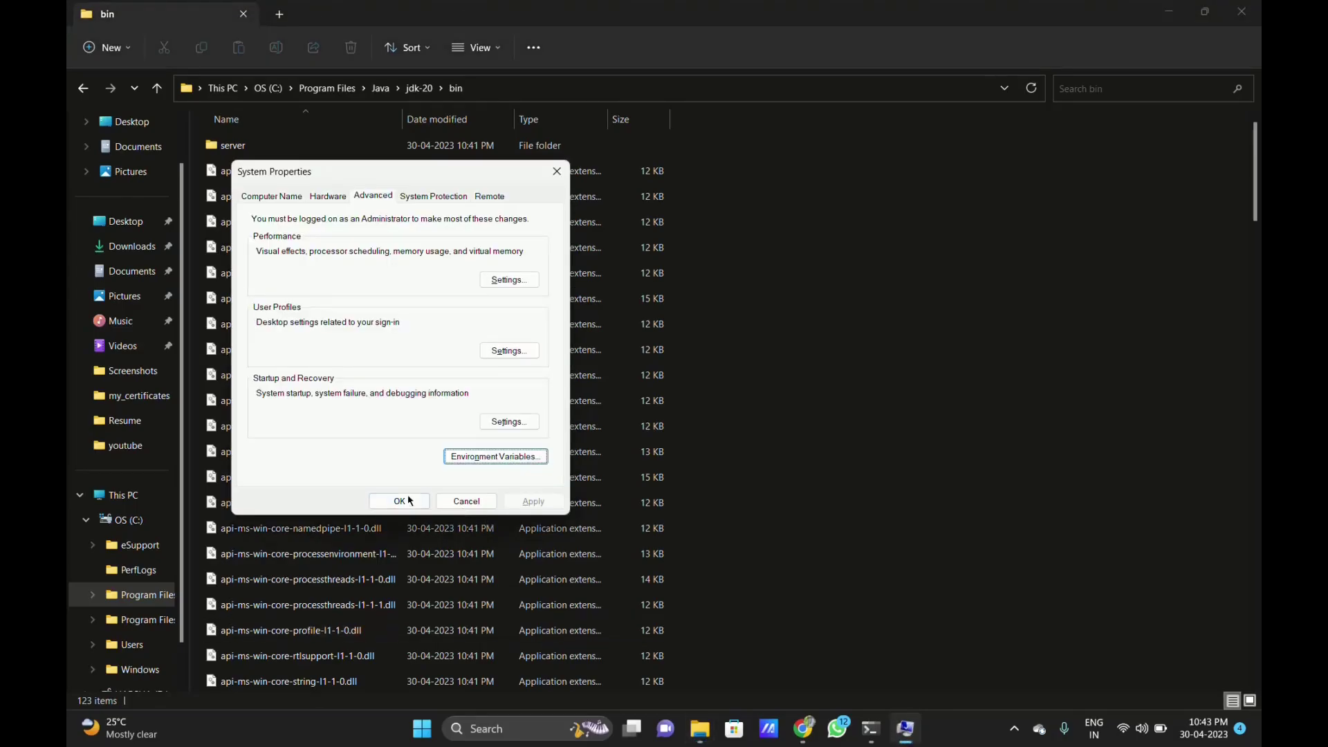
left_click(400, 501)
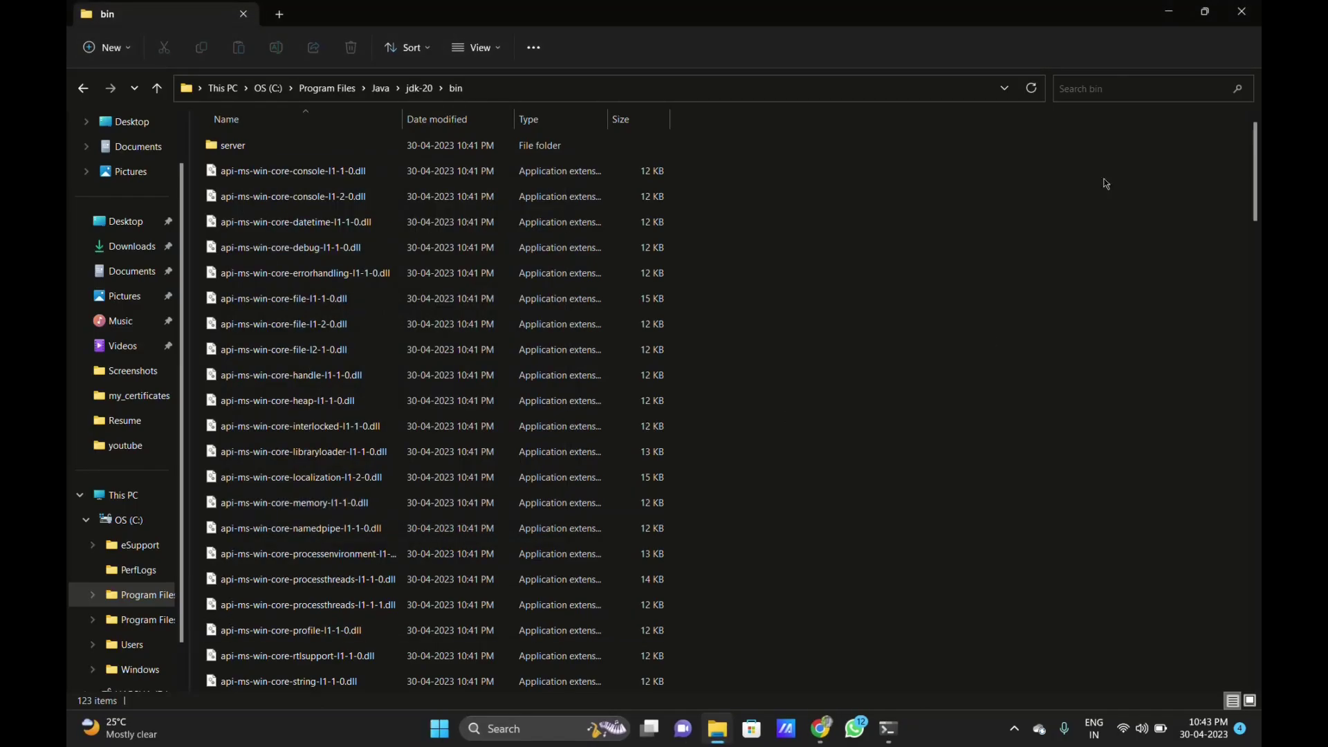
- Minimize the File Explorer window showing the jdk-20 bin folder
left_click(1169, 13)
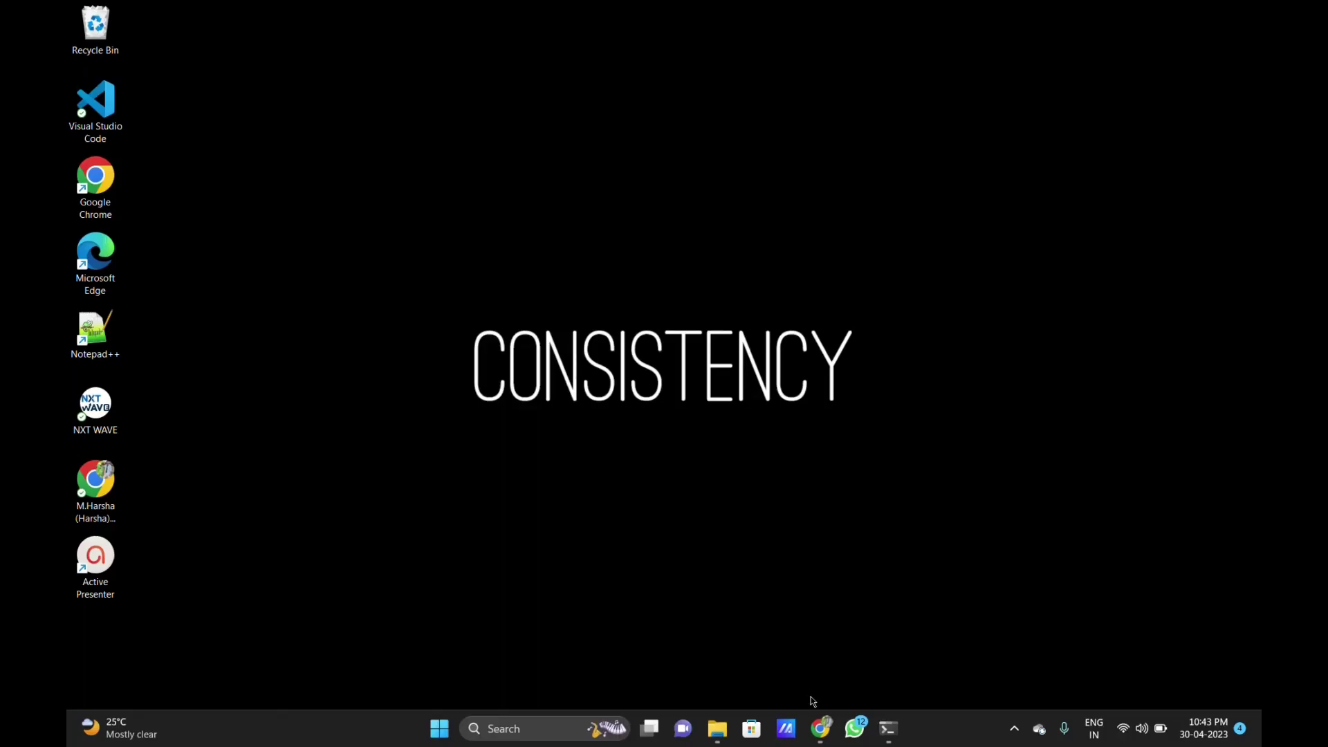
- Restore Command Prompt and run java, confirming the launcher's usage options print
left_click(889, 732)
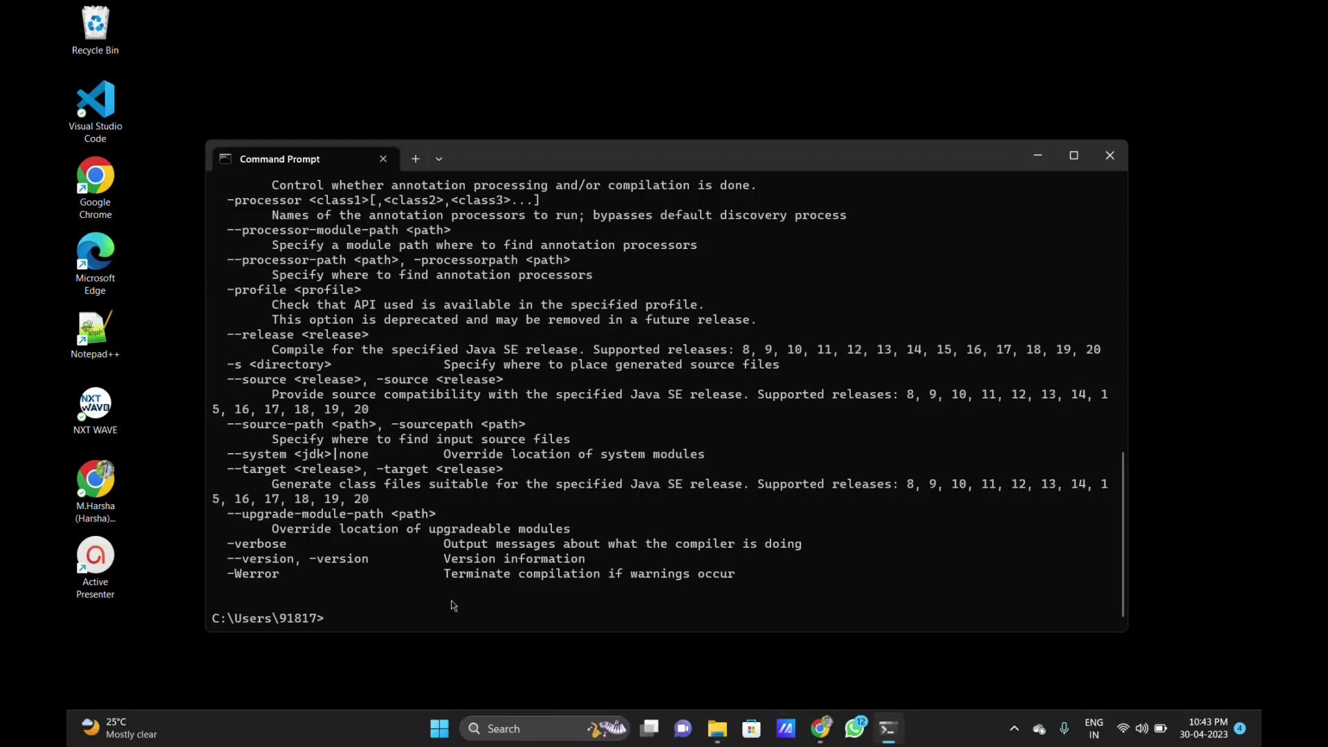
type("j")
type("ava")
key("Return")
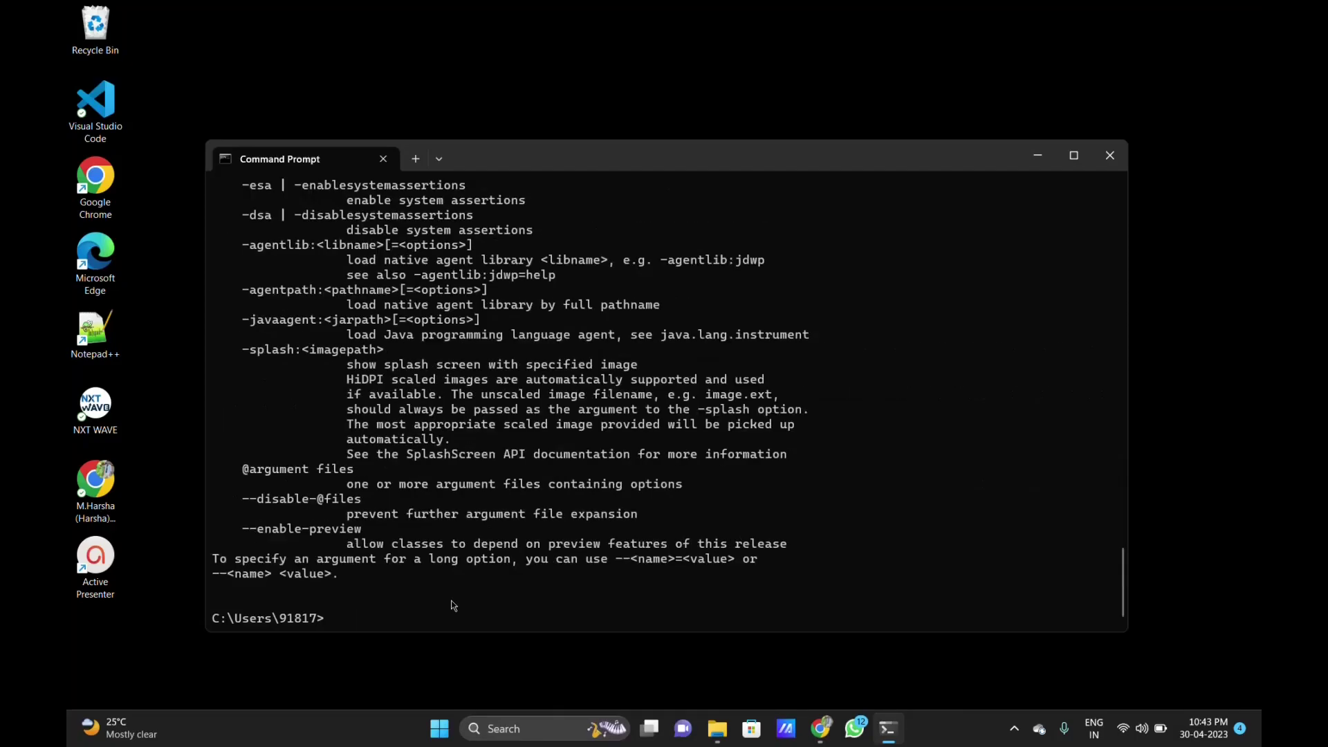